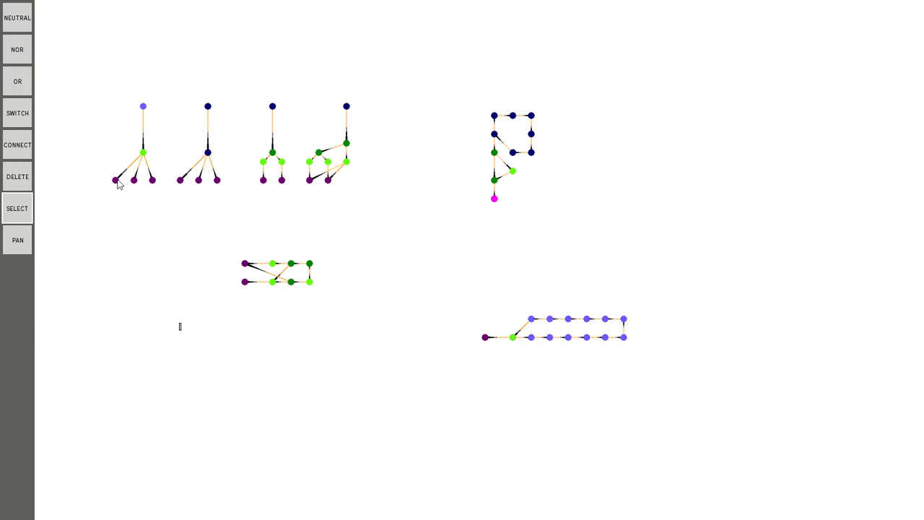
# Place three test NOR gates on the canvas, then delete all three again.
pyautogui.press('Escape')
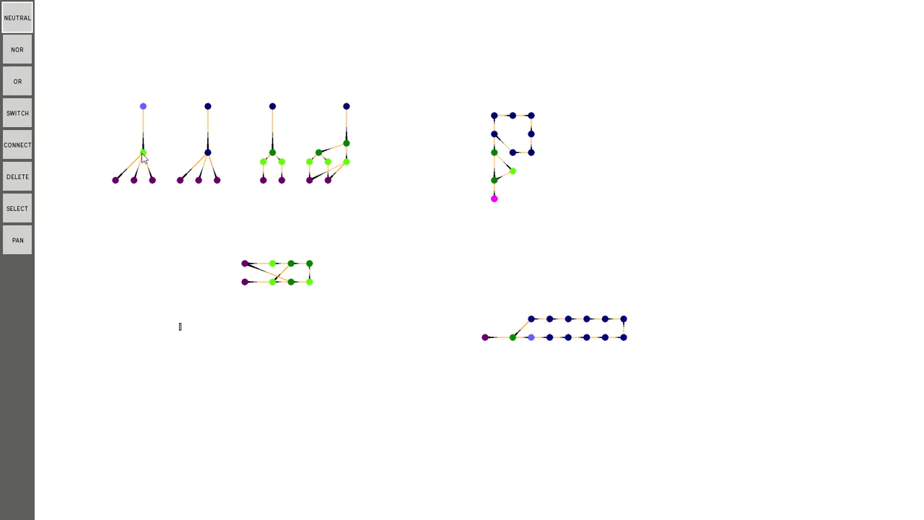
pyautogui.press('n')
pyautogui.click(134, 226)
pyautogui.click(161, 226)
pyautogui.click(152, 244)
pyautogui.press('d')
pyautogui.click(152, 237)
pyautogui.click(134, 228)
pyautogui.click(162, 227)
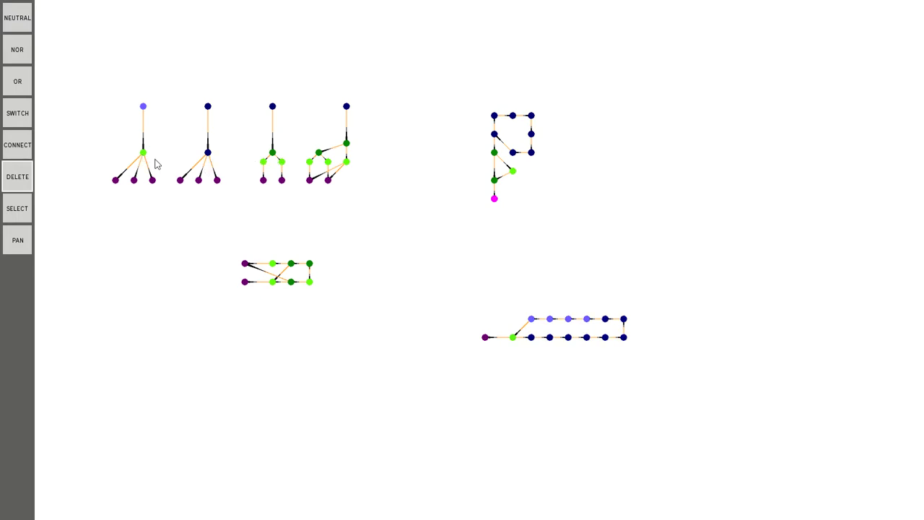
# Toggle the first tree's bottom-left input and switch on the second tree's inputs.
pyautogui.press('n')
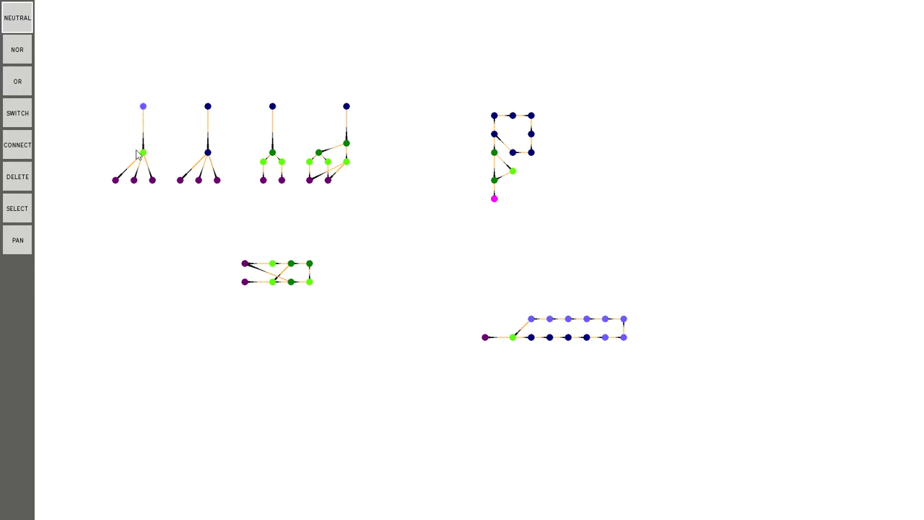
pyautogui.click(115, 180)
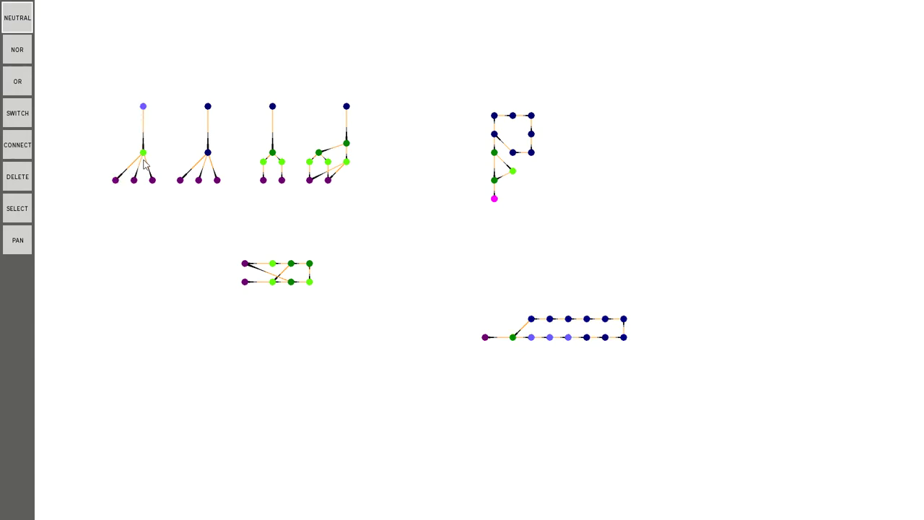
pyautogui.click(181, 180)
pyautogui.click(199, 180)
# Cycle the third tree's left and right inputs through combinations, ending with both off.
pyautogui.click(281, 181)
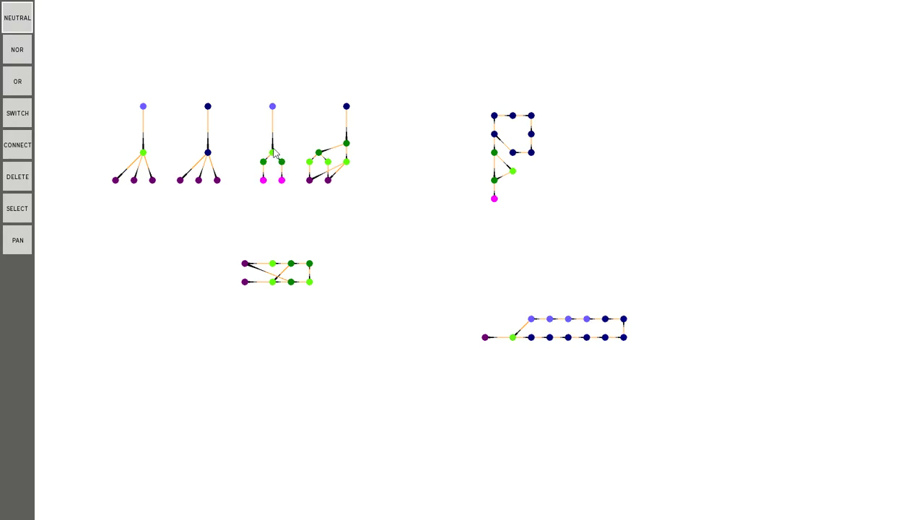
pyautogui.click(264, 181)
pyautogui.click(281, 181)
pyautogui.click(281, 181)
pyautogui.click(263, 181)
pyautogui.click(263, 181)
pyautogui.click(282, 180)
pyautogui.click(263, 180)
pyautogui.click(281, 181)
pyautogui.click(263, 181)
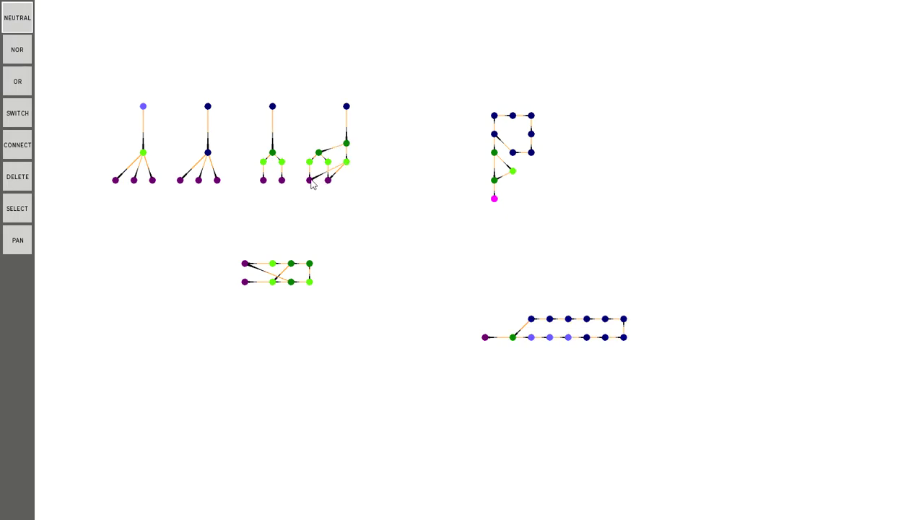
# Toggle the fourth tree's two bottom inputs repeatedly, leaving both switched on.
pyautogui.click(309, 180)
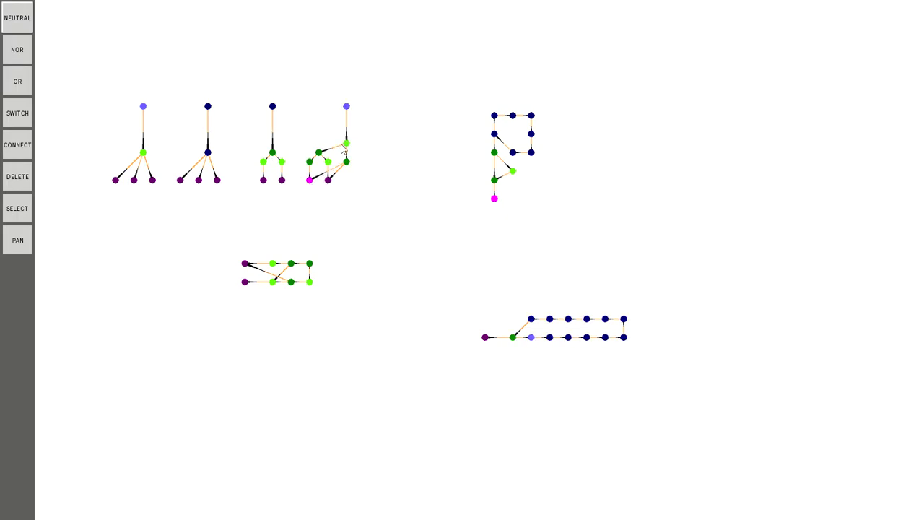
pyautogui.click(328, 181)
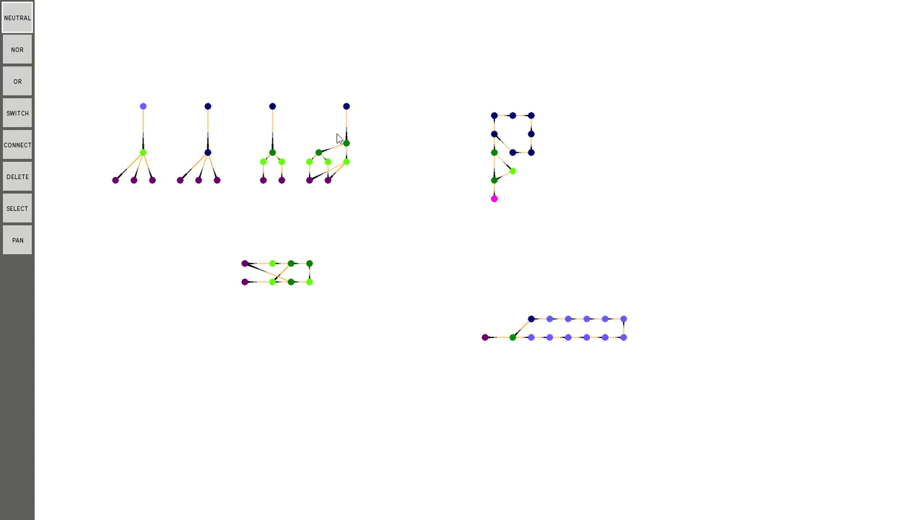
pyautogui.click(309, 180)
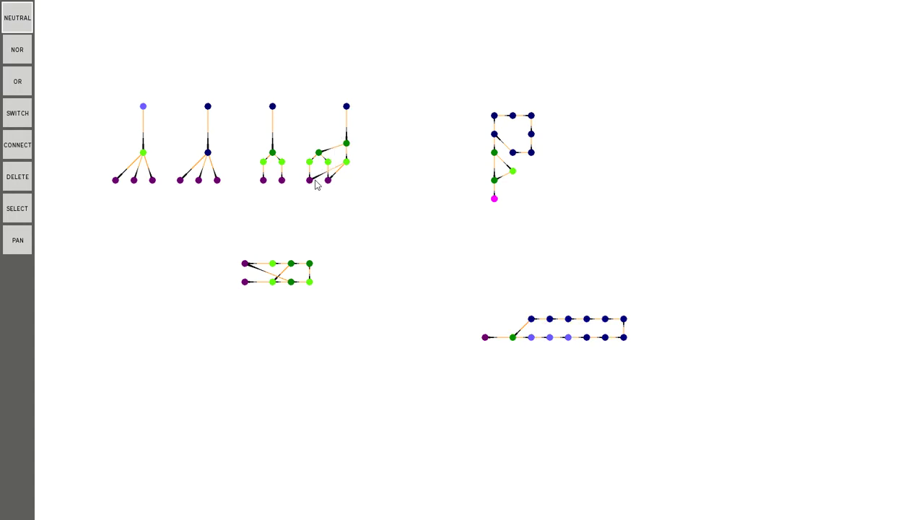
pyautogui.click(328, 181)
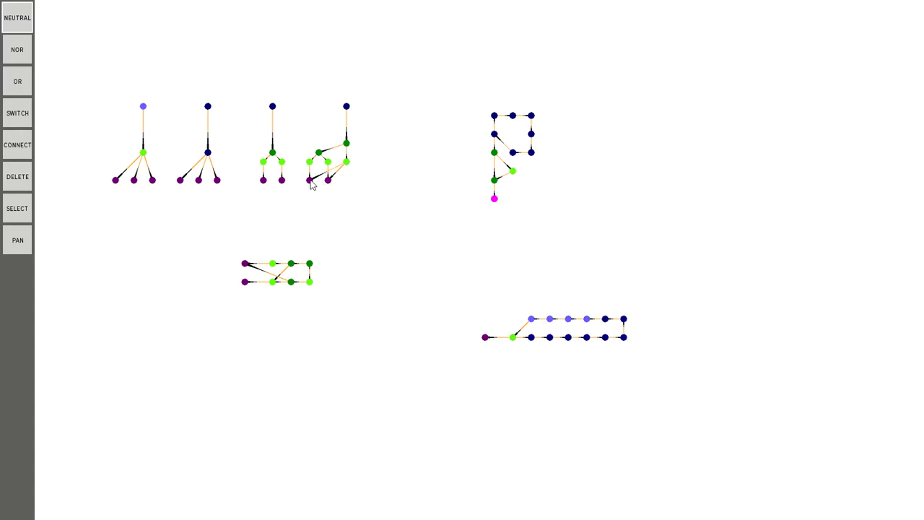
pyautogui.click(309, 181)
pyautogui.click(328, 181)
pyautogui.click(311, 180)
pyautogui.click(328, 181)
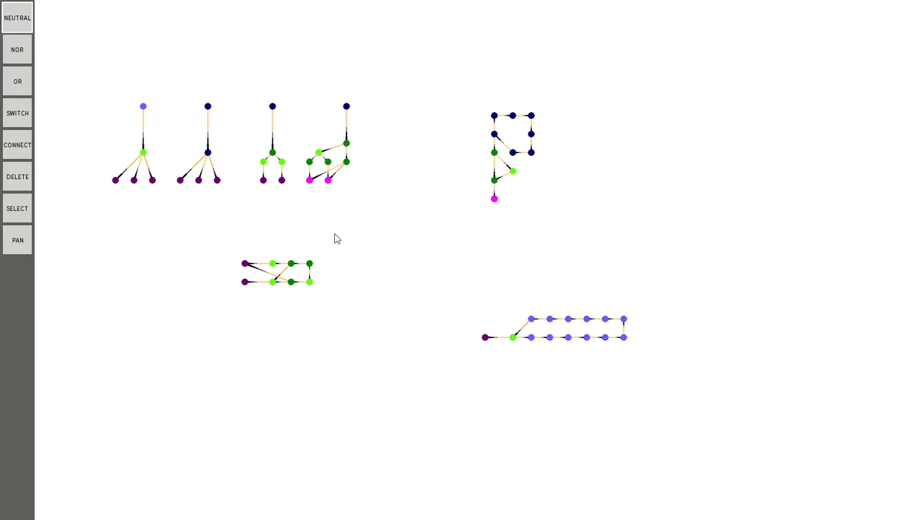
# Switch off both fourth-tree inputs and place four NOR gates in a square.
pyautogui.click(328, 181)
pyautogui.click(310, 181)
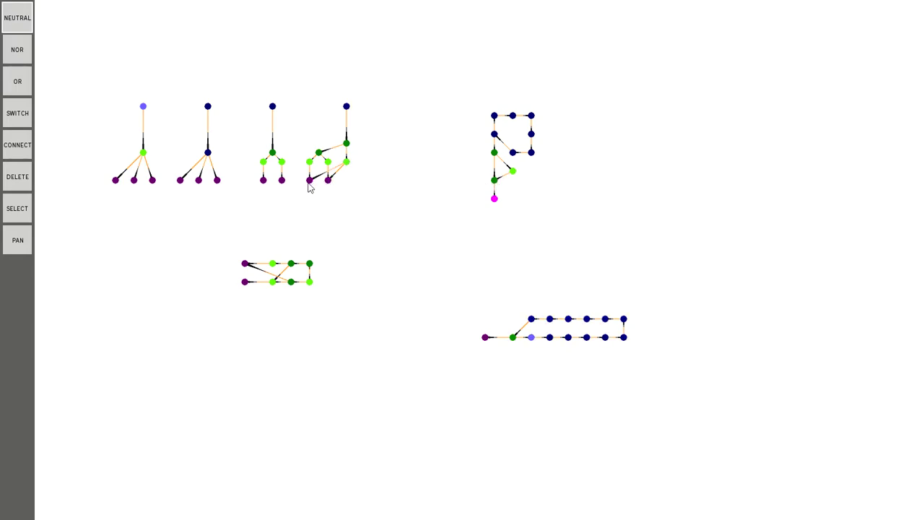
pyautogui.press('n')
pyautogui.click(383, 254)
pyautogui.click(383, 272)
pyautogui.click(402, 272)
pyautogui.click(402, 254)
# Add two input switches below the square and wire the right one into the lower-right gate.
pyautogui.press('c')
pyautogui.moveTo(384, 272)
pyautogui.mouseDown()
pyautogui.moveTo(402, 272)
pyautogui.moveTo(402, 254)
pyautogui.moveTo(384, 254)
pyautogui.moveTo(384, 272)
pyautogui.mouseUp()
pyautogui.press('s')
pyautogui.click(402, 300)
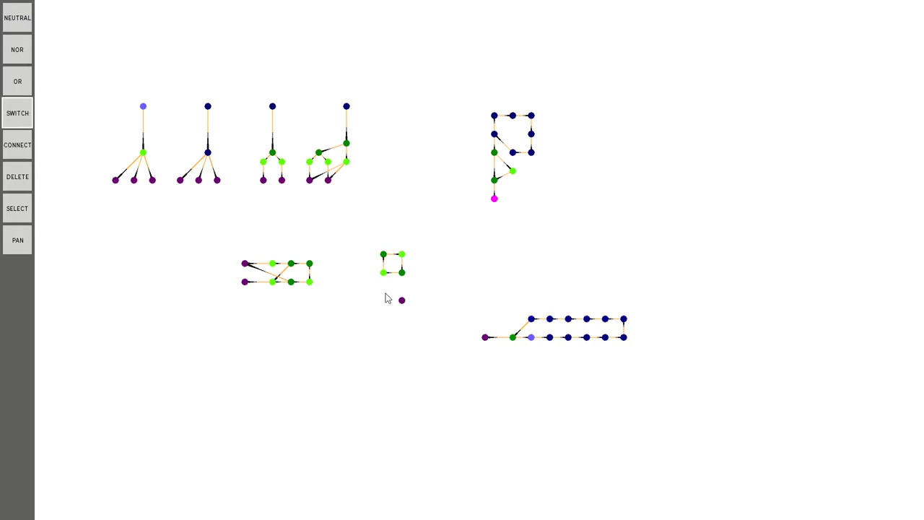
pyautogui.click(383, 291)
pyautogui.press('c')
pyautogui.moveTo(402, 301)
pyautogui.mouseDown()
pyautogui.moveTo(402, 273)
pyautogui.moveTo(384, 273)
pyautogui.mouseUp()
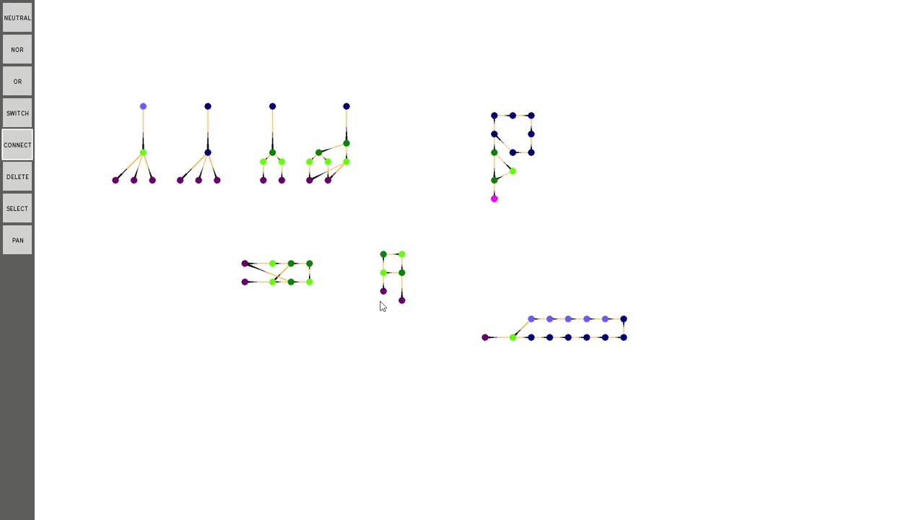
pyautogui.press('Escape')
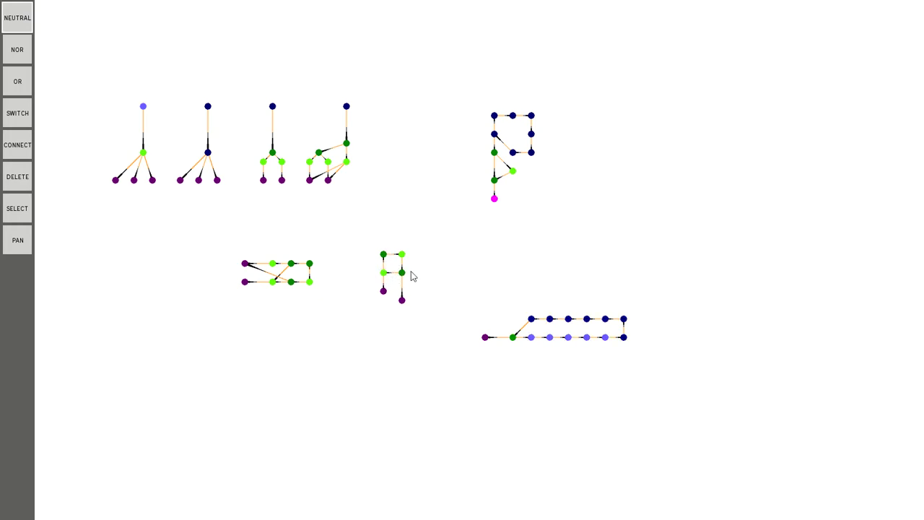
# Delete the square's two lower gates and wire the left switch to the top-left gate.
pyautogui.press('d')
pyautogui.click(402, 273)
pyautogui.click(383, 272)
pyautogui.press('c')
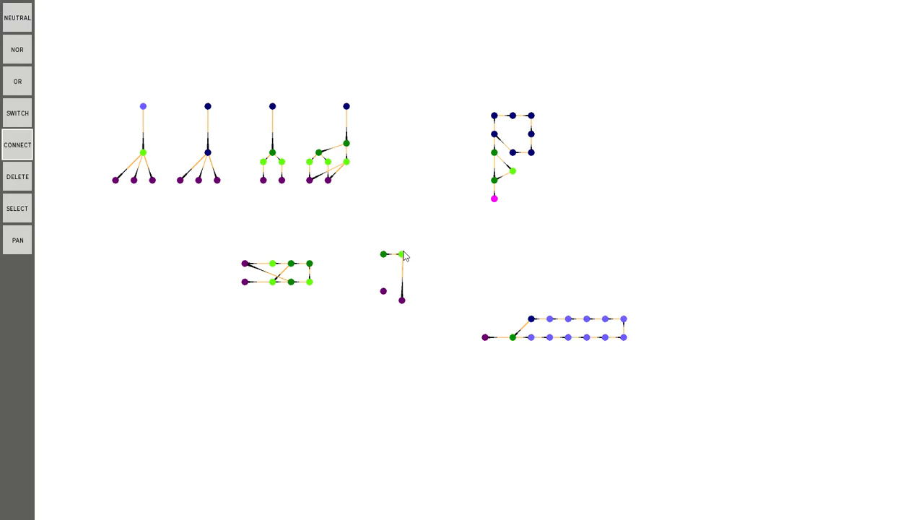
pyautogui.moveTo(384, 292); pyautogui.dragTo(384, 267)
# Move the top-right gate further to the right.
pyautogui.click(16, 208)
pyautogui.moveTo(399, 239); pyautogui.dragTo(430, 257)
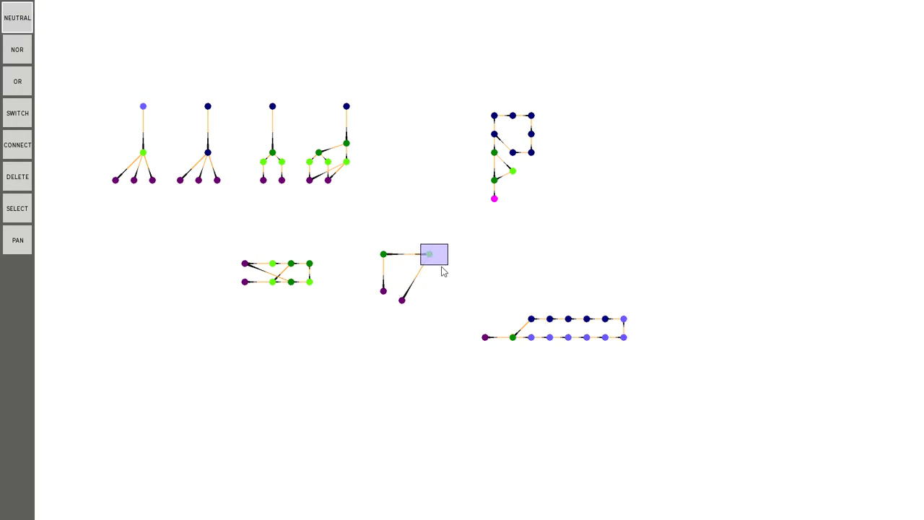
pyautogui.click(443, 272)
# Toggle both input switches, ending with the right switch on and the left off.
pyautogui.click(402, 300)
pyautogui.click(383, 291)
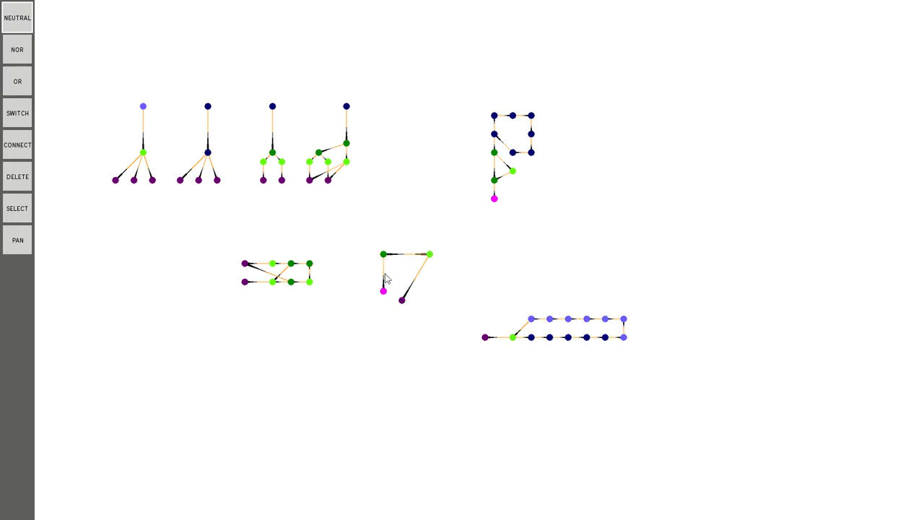
pyautogui.click(383, 291)
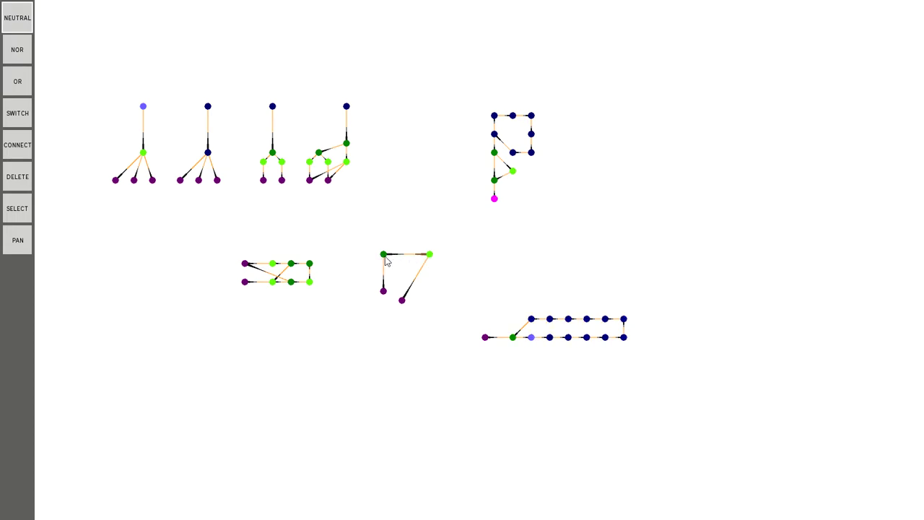
pyautogui.click(403, 301)
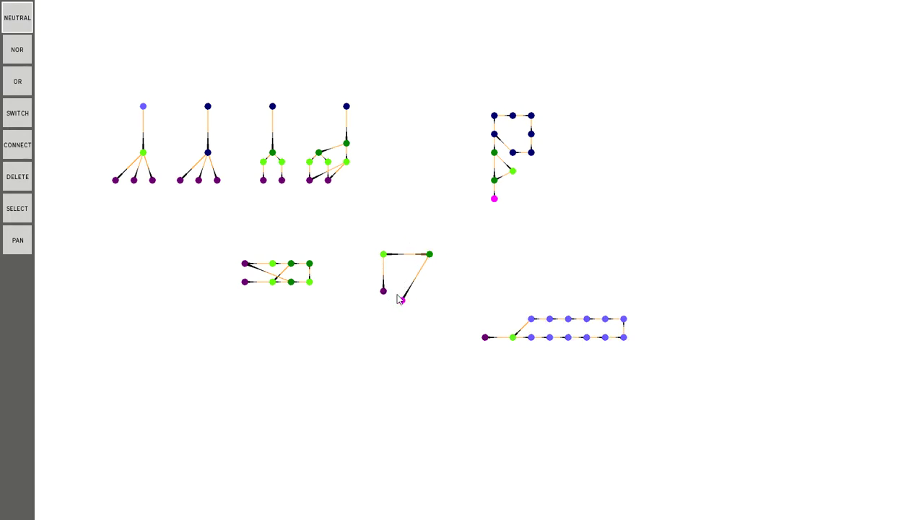
# Delete the latch's two switches and two gates, plus the lower-left circuit's top-left switch.
pyautogui.press('d')
pyautogui.click(402, 301)
pyautogui.click(384, 291)
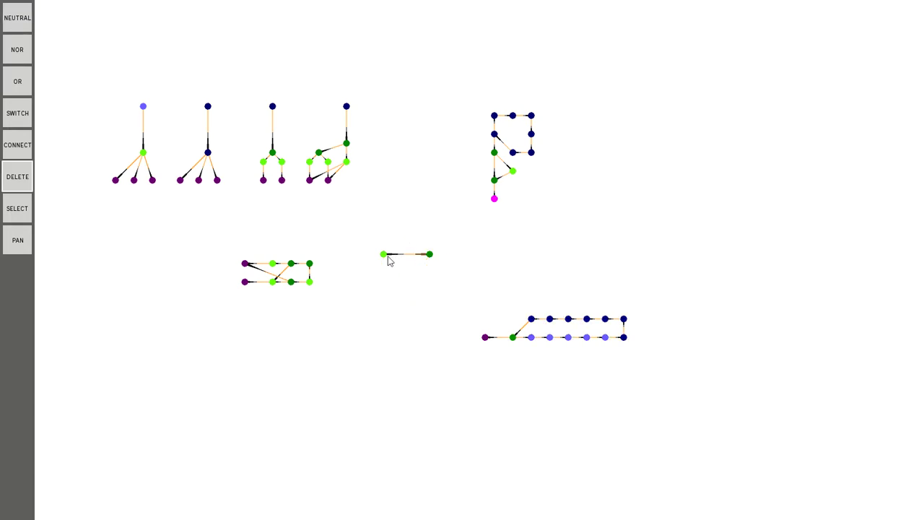
pyautogui.click(383, 254)
pyautogui.click(429, 254)
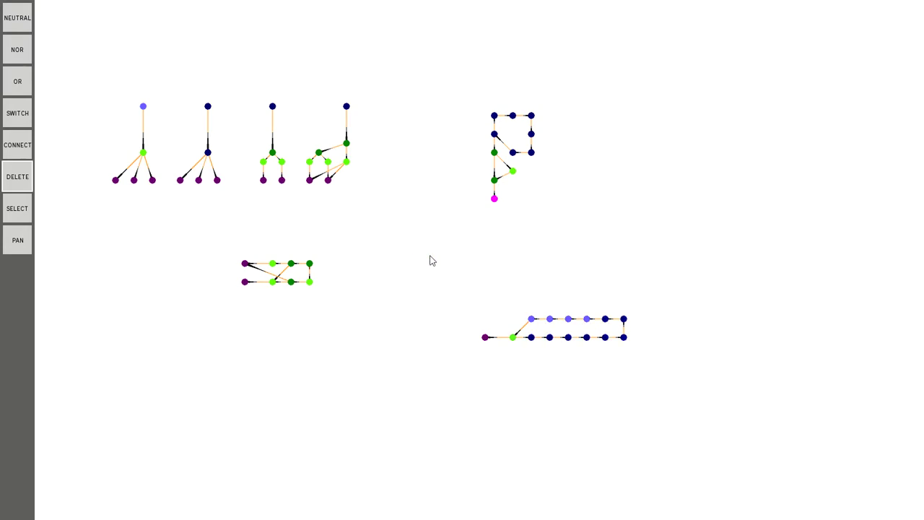
pyautogui.click(245, 264)
# Add a node left of the small circuit, wire it in, and make it a switched-on input.
pyautogui.press('n')
pyautogui.click(246, 264)
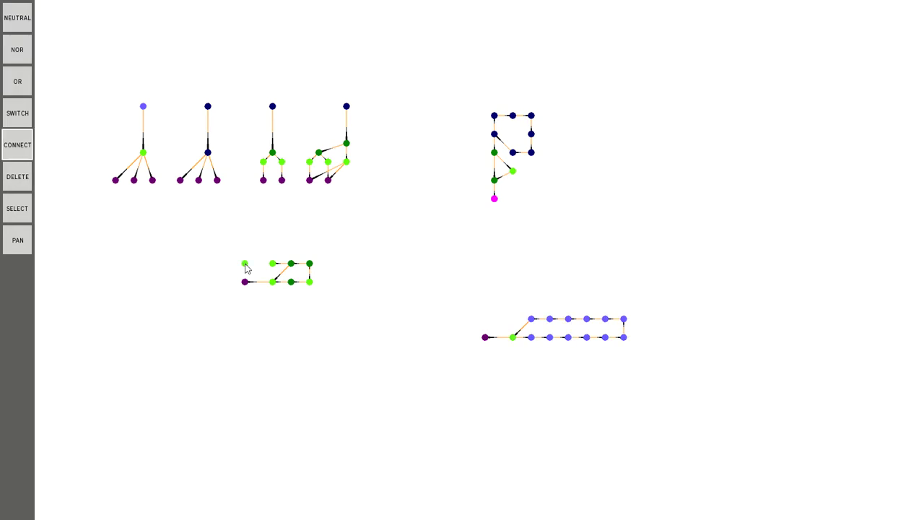
pyautogui.press('c')
pyautogui.moveTo(245, 264); pyautogui.dragTo(272, 282)
pyautogui.press('s')
pyautogui.click(246, 264)
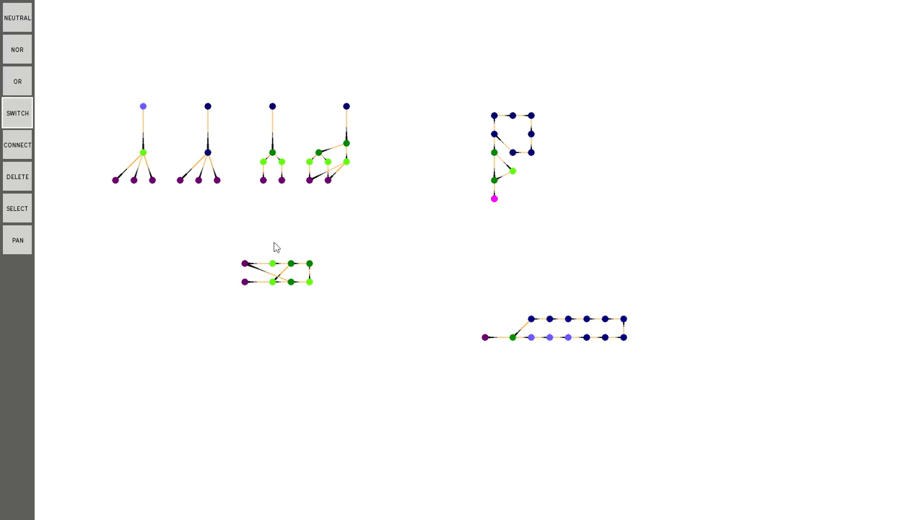
pyautogui.click(245, 265)
# Toggle the new upper input and switch on the lower input to watch the outputs.
pyautogui.press('n')
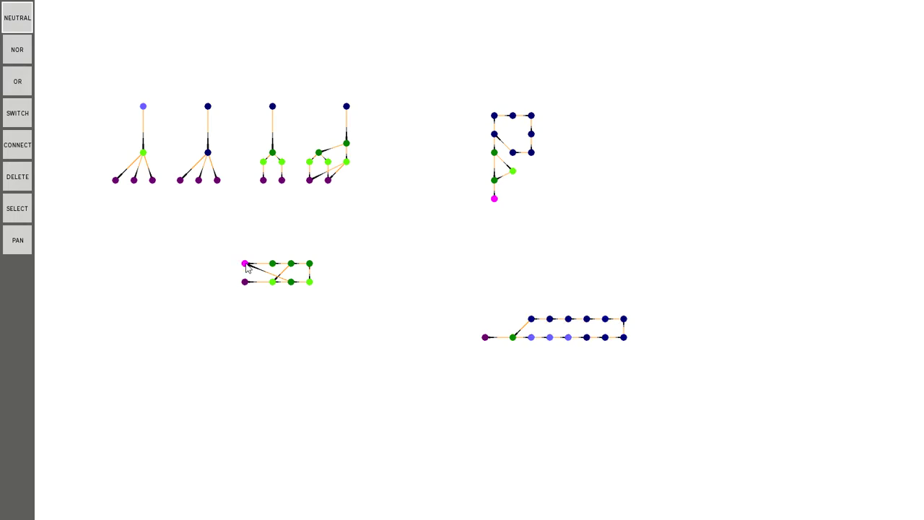
pyautogui.click(246, 265)
pyautogui.click(245, 282)
# Connect the circuit's last node to a new OR output node, then turn both inputs off.
pyautogui.press('2')
pyautogui.press('3')
pyautogui.press('5')
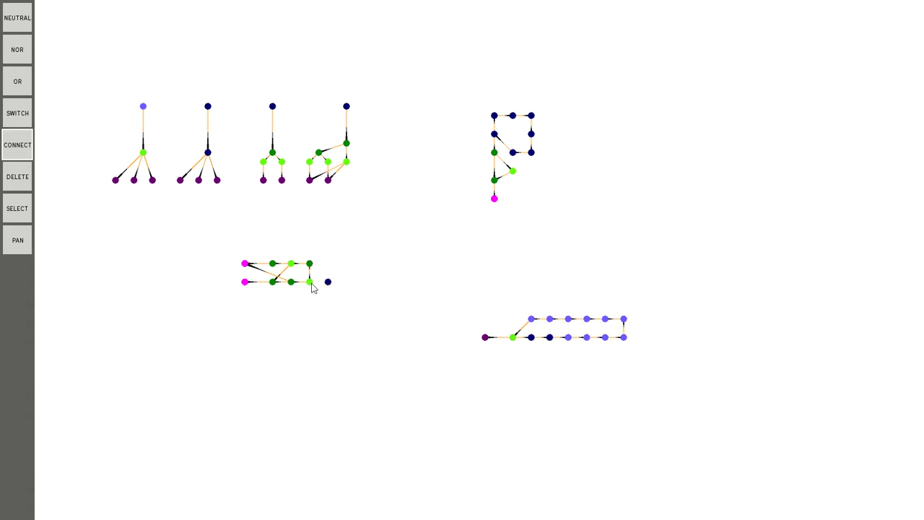
pyautogui.moveTo(312, 283); pyautogui.dragTo(328, 282)
pyautogui.press('1')
pyautogui.click(246, 264)
pyautogui.click(246, 281)
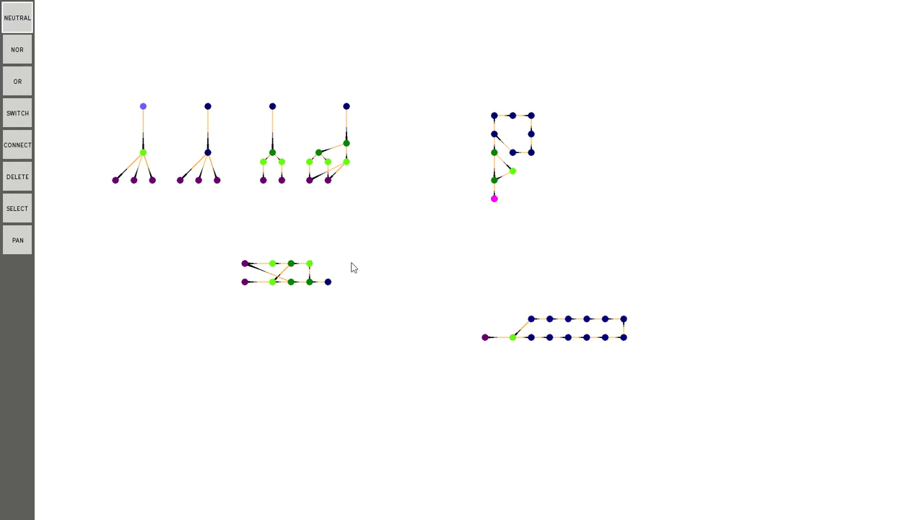
# Cycle the upper and lower inputs through on/off combinations, finishing with both off.
pyautogui.click(245, 264)
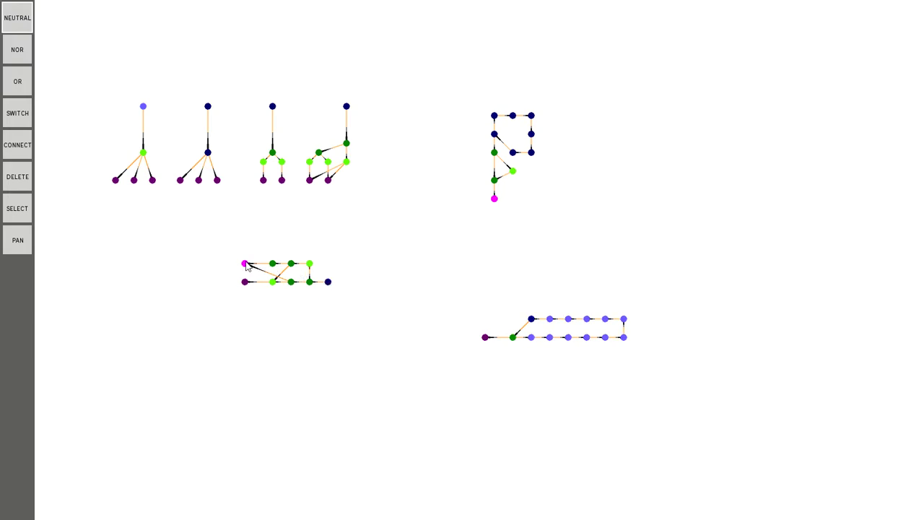
pyautogui.click(245, 265)
pyautogui.click(245, 281)
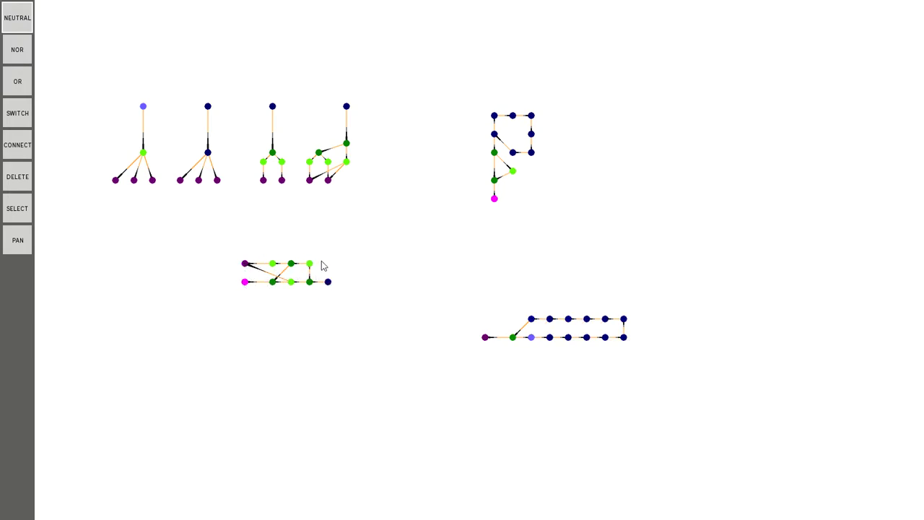
pyautogui.click(245, 264)
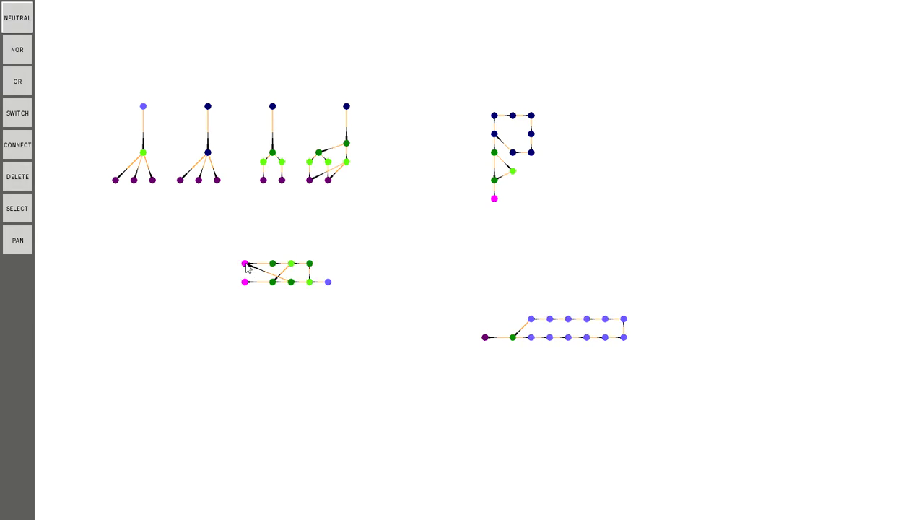
pyautogui.click(246, 282)
pyautogui.click(245, 264)
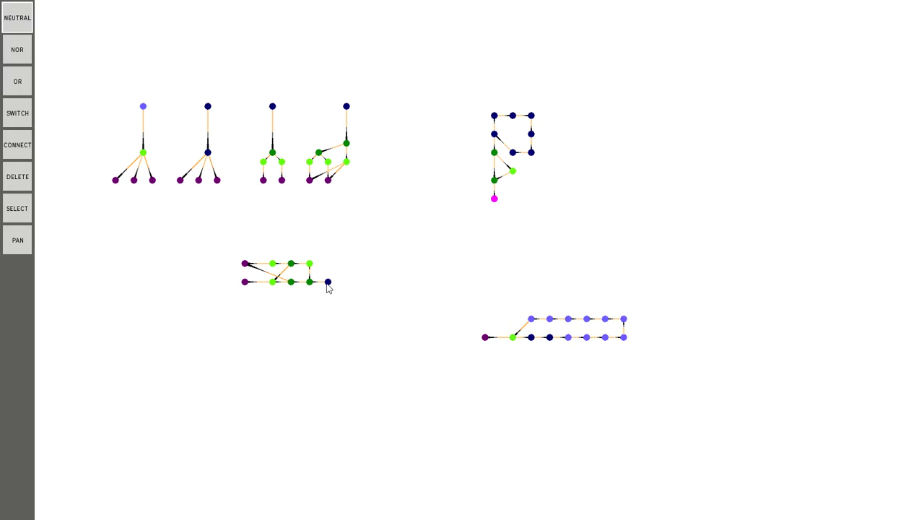
pyautogui.click(246, 264)
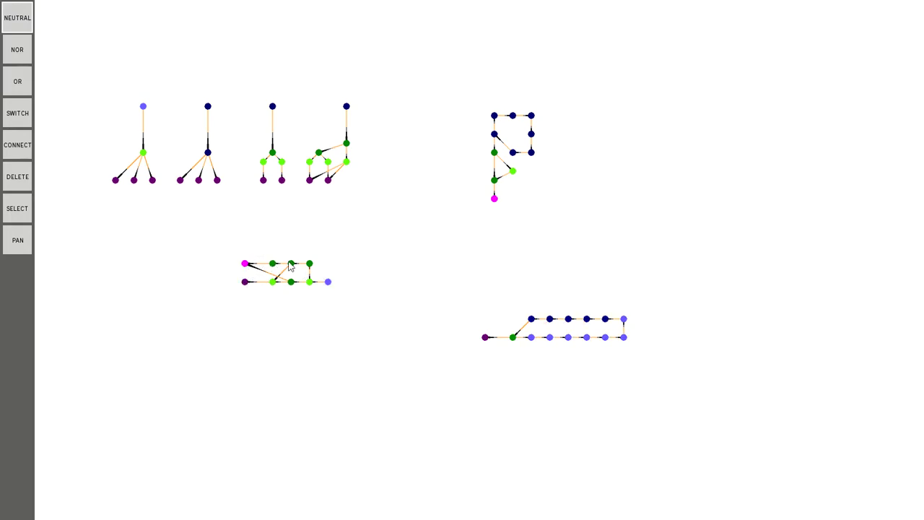
pyautogui.click(245, 264)
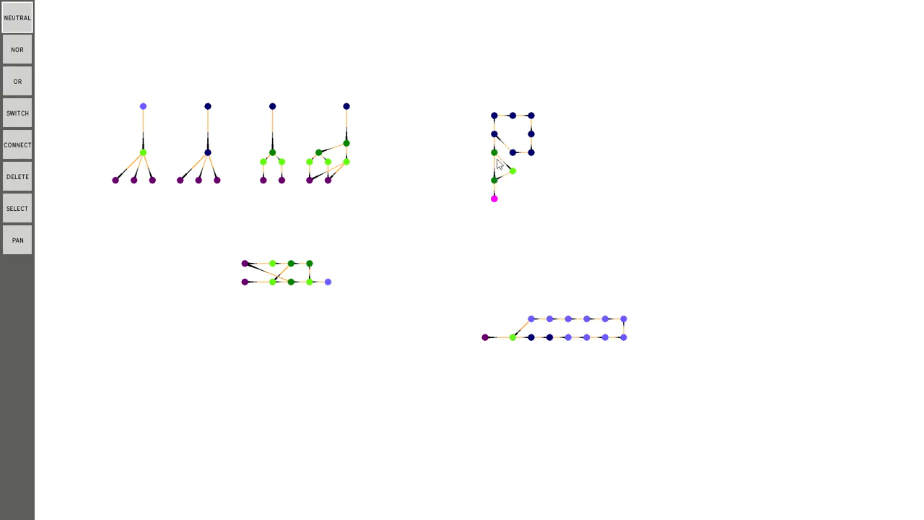
# Switch off the magenta input under the P-shaped circuit and toggle the bottom chain's left input.
pyautogui.click(495, 200)
pyautogui.click(485, 337)
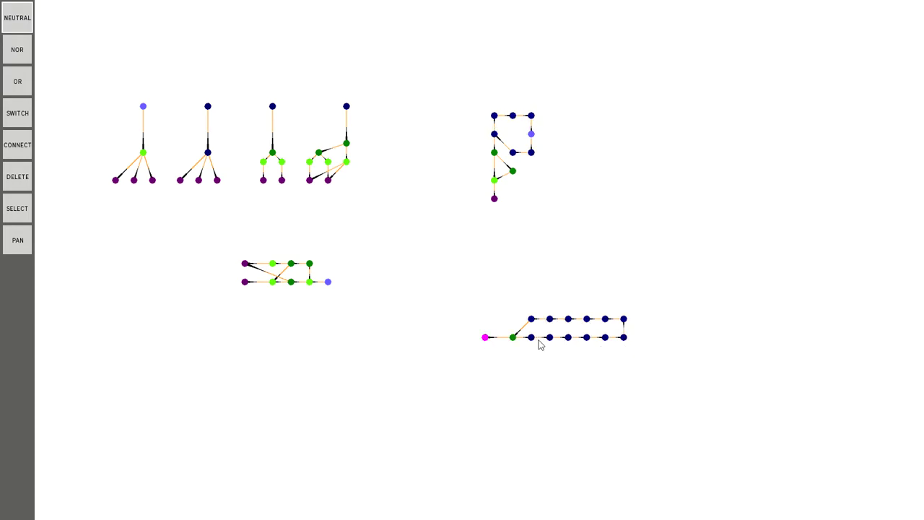
pyautogui.click(485, 337)
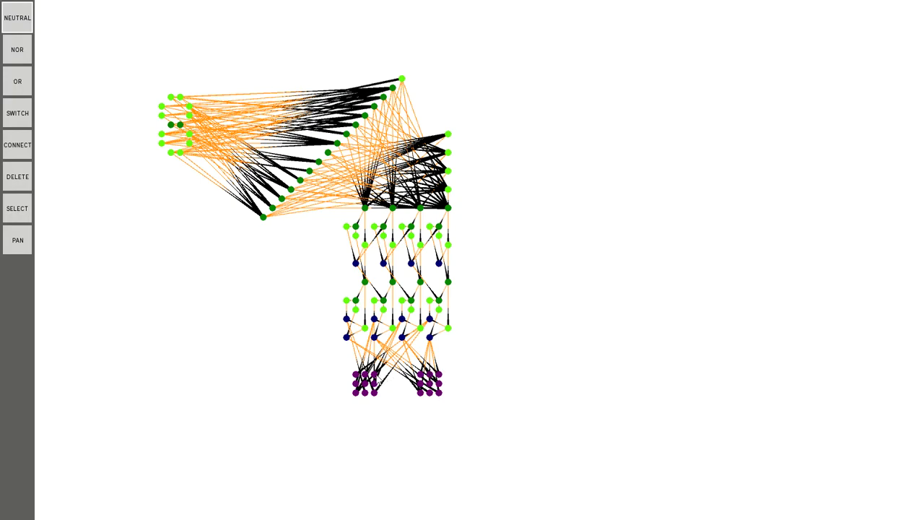
# Switch on a purple input node in the demo circuit's bottom-left cluster.
pyautogui.click(356, 374)
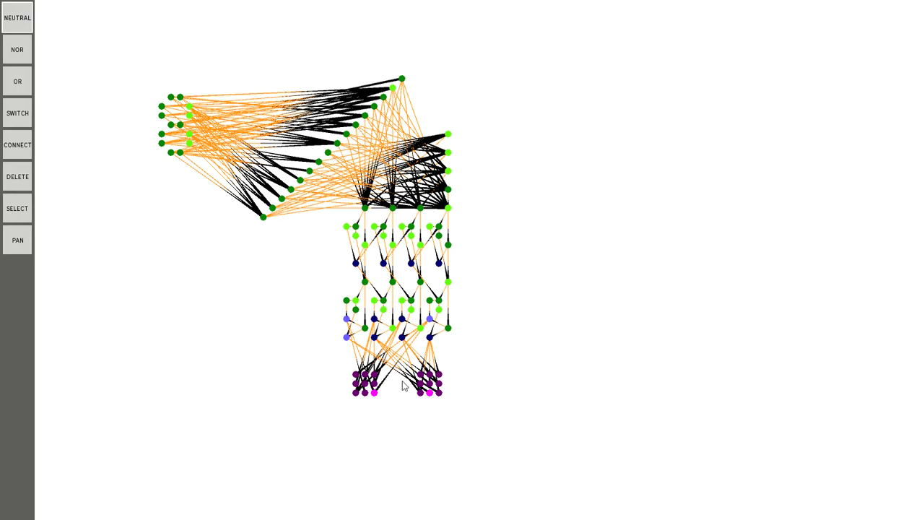
# Toggle an input node in the demo circuit's bottom-right cluster.
pyautogui.click(438, 393)
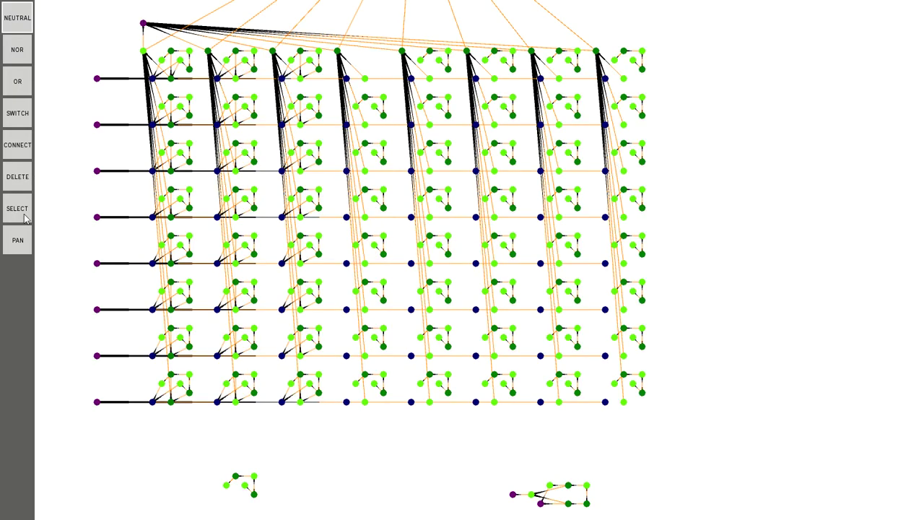
# Pan the view to bring the node bank above the eight-by-eight grid into view.
pyautogui.click(20, 236)
pyautogui.moveTo(157, 234); pyautogui.dragTo(500, 217)
pyautogui.moveTo(354, 227); pyautogui.dragTo(393, 199)
pyautogui.moveTo(327, 156); pyautogui.dragTo(304, 232)
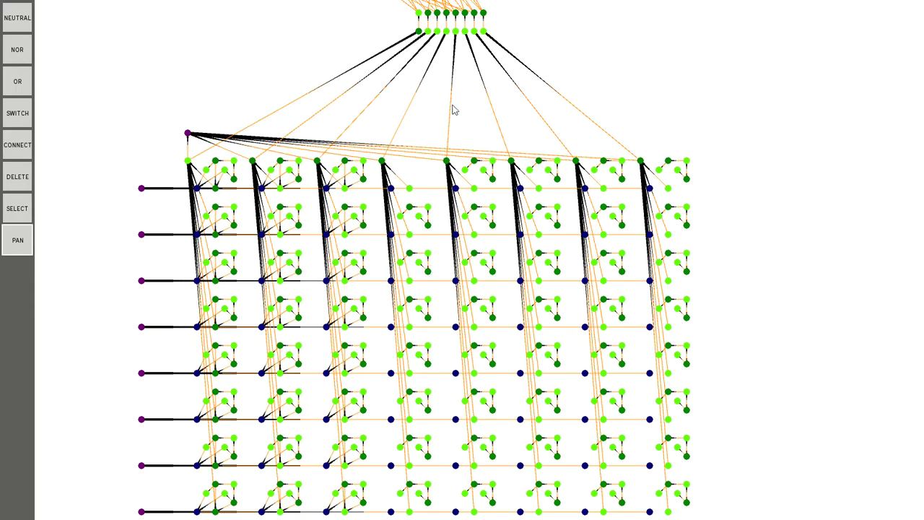
pyautogui.press('Escape')
# Pan the circuit down to reveal the three top input switches.
pyautogui.click(17, 240)
pyautogui.moveTo(311, 137); pyautogui.dragTo(256, 356)
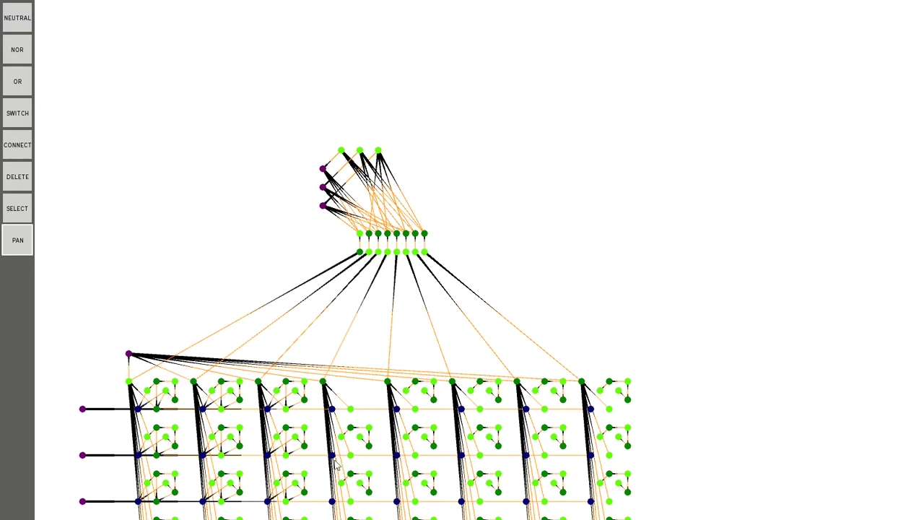
pyautogui.press('Escape')
# Toggle two top switches on and off, then switch on the first and third row inputs.
pyautogui.click(323, 205)
pyautogui.click(323, 169)
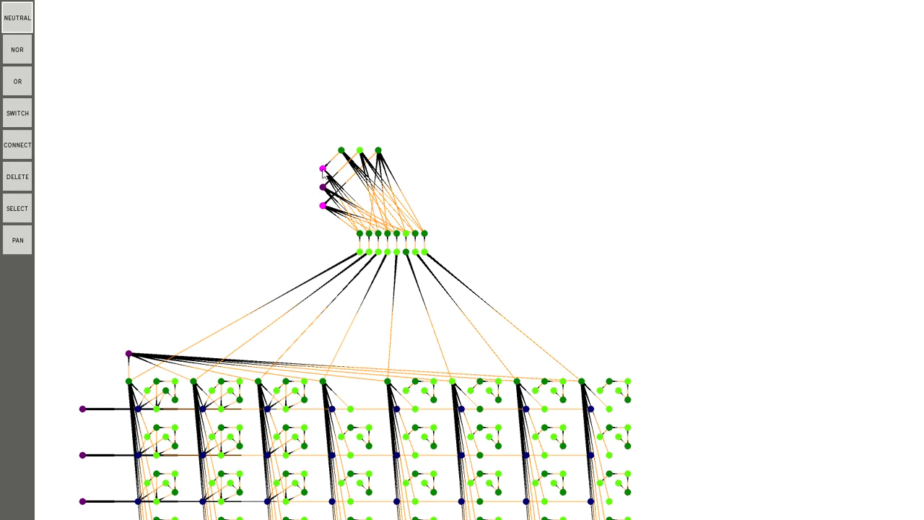
pyautogui.click(323, 169)
pyautogui.click(324, 206)
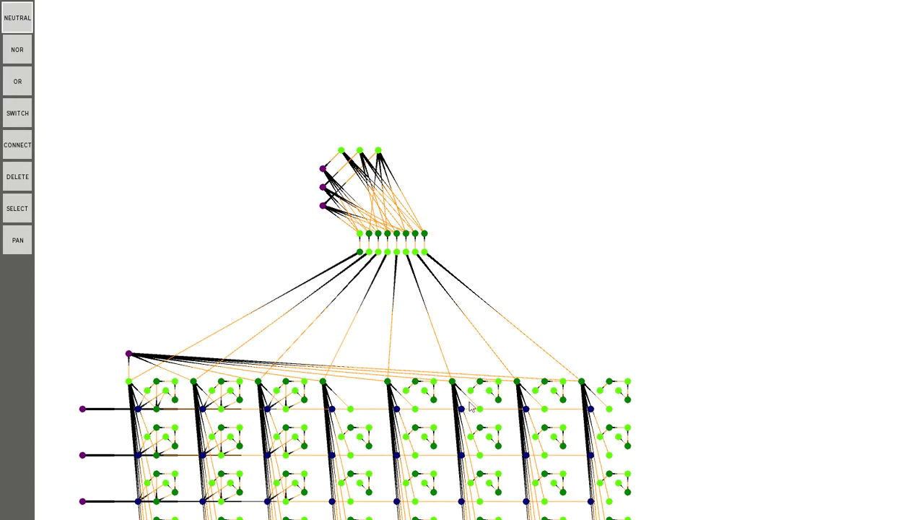
pyautogui.click(83, 409)
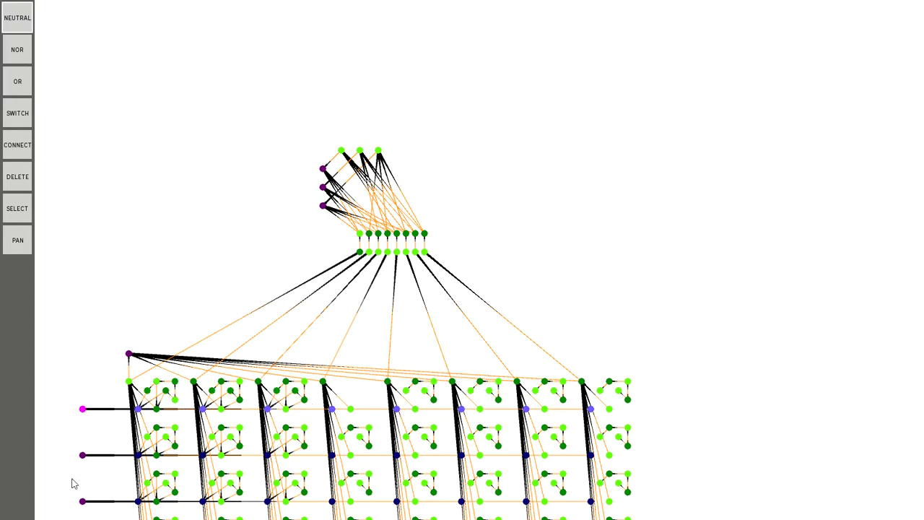
pyautogui.click(83, 501)
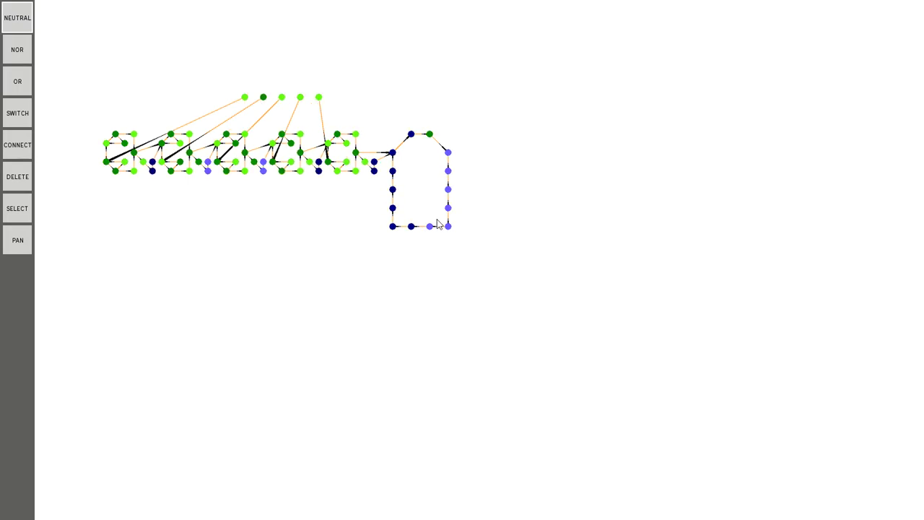
# Place four NOR gates in the empty space below the gate chain.
pyautogui.click(22, 53)
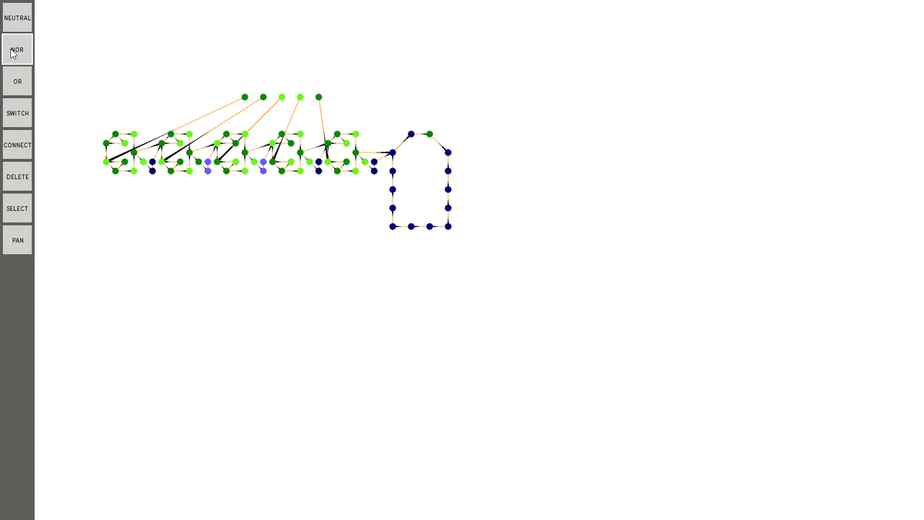
pyautogui.click(180, 226)
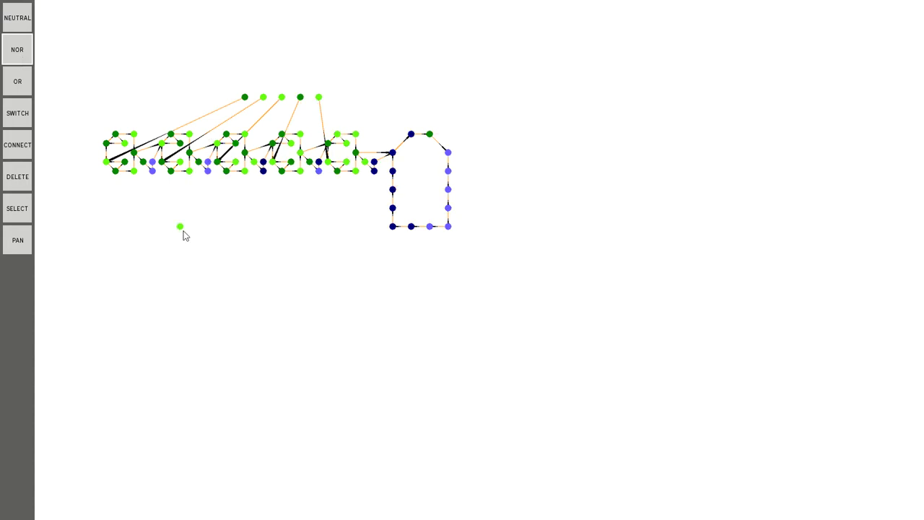
pyautogui.click(207, 217)
pyautogui.click(208, 245)
pyautogui.click(245, 236)
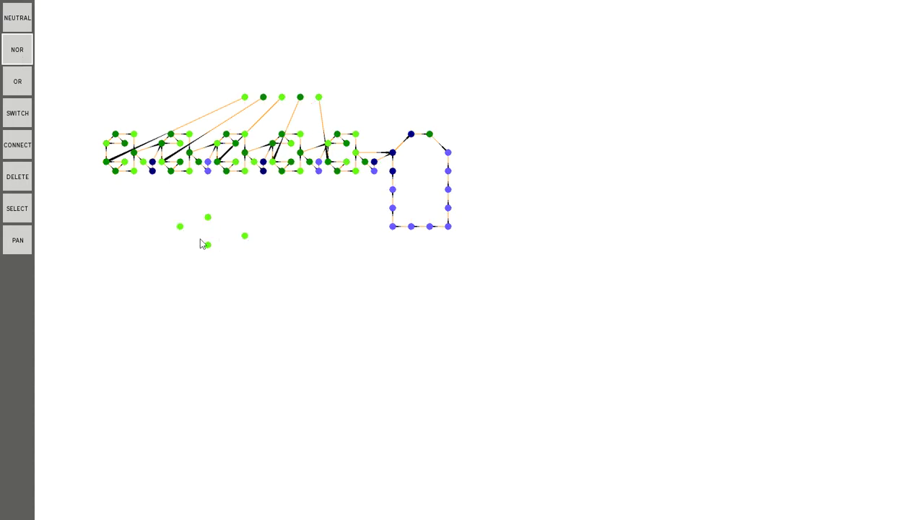
pyautogui.click(18, 85)
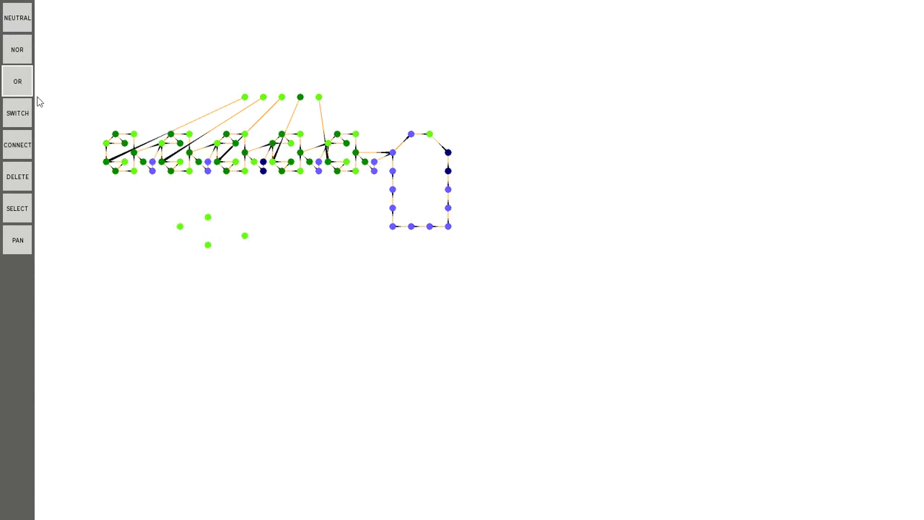
# Place four OR nodes in two rows below the circuit.
pyautogui.click(133, 272)
pyautogui.click(170, 272)
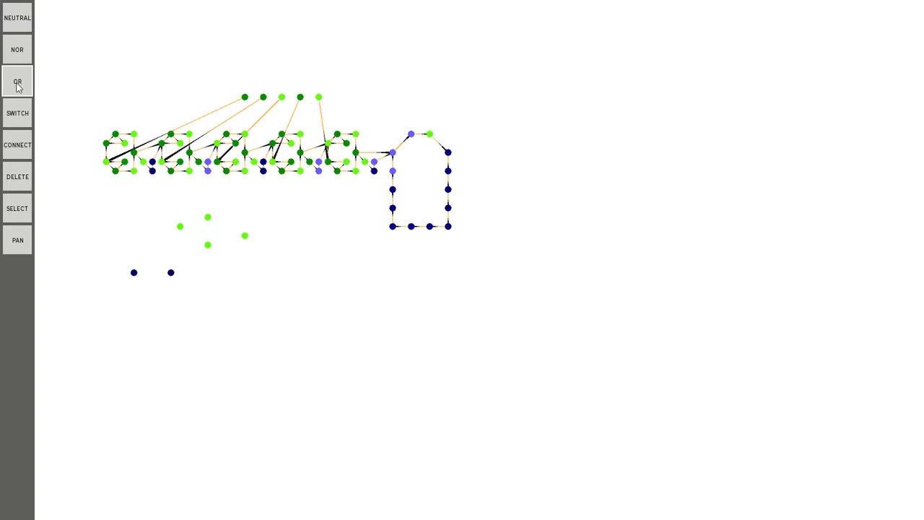
pyautogui.click(162, 291)
pyautogui.click(207, 290)
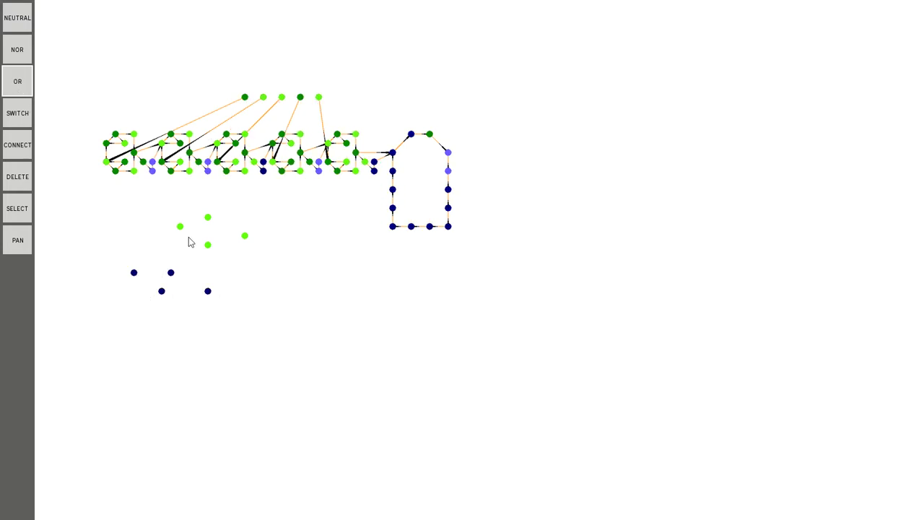
# Add four switch nodes beside the new NOR and OR group.
pyautogui.click(21, 118)
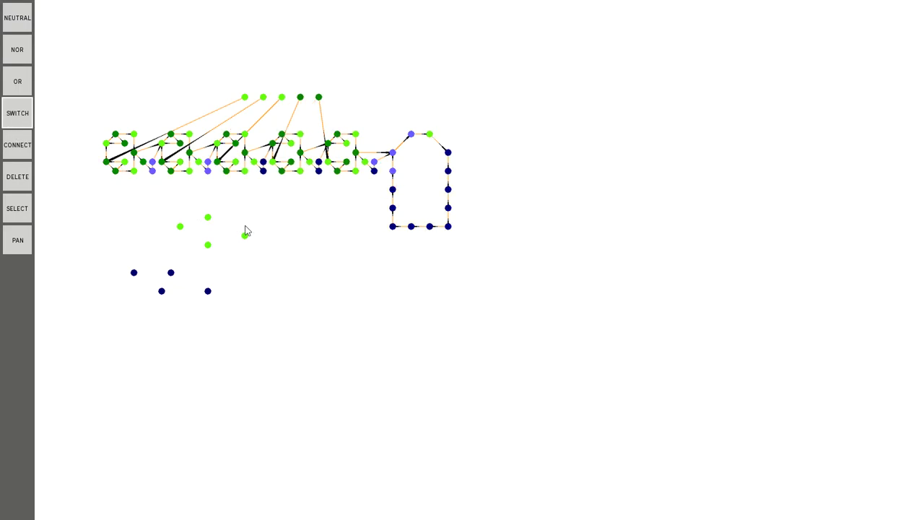
pyautogui.click(272, 281)
pyautogui.click(300, 254)
pyautogui.click(253, 263)
pyautogui.click(281, 262)
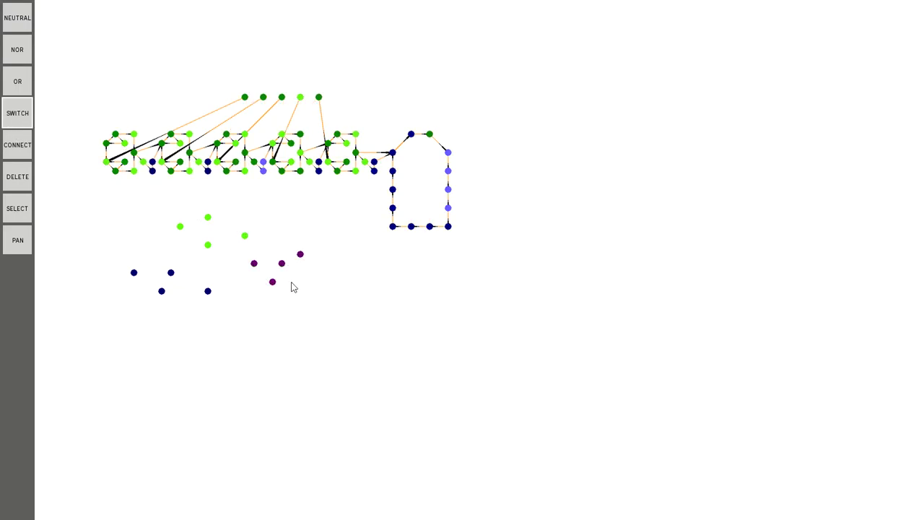
# Box-select the twelve loose NOR, OR and switch nodes and delete them.
pyautogui.click(29, 210)
pyautogui.moveTo(322, 207); pyautogui.dragTo(133, 320)
pyautogui.press('Delete')
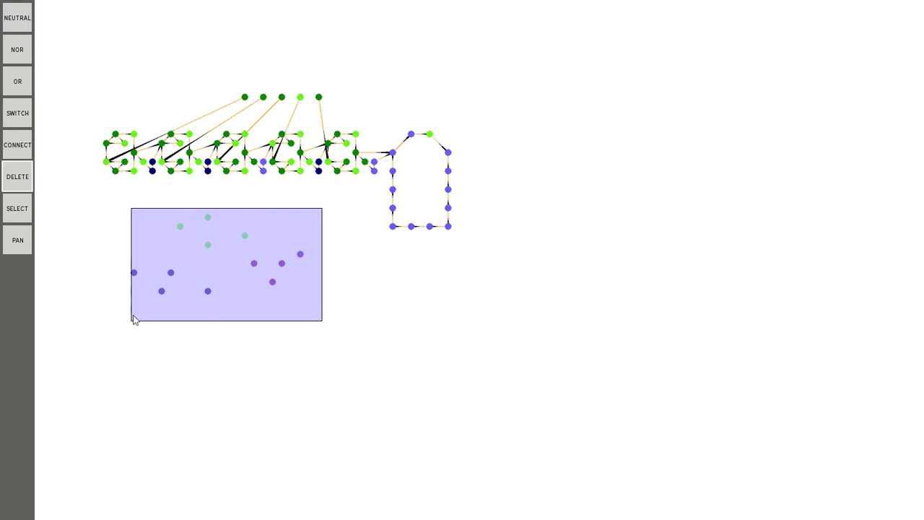
pyautogui.click(20, 190)
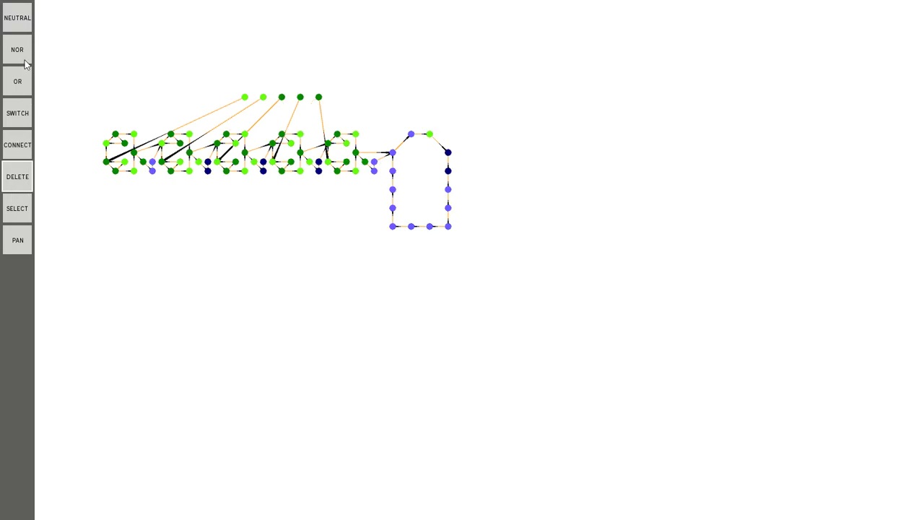
pyautogui.click(23, 114)
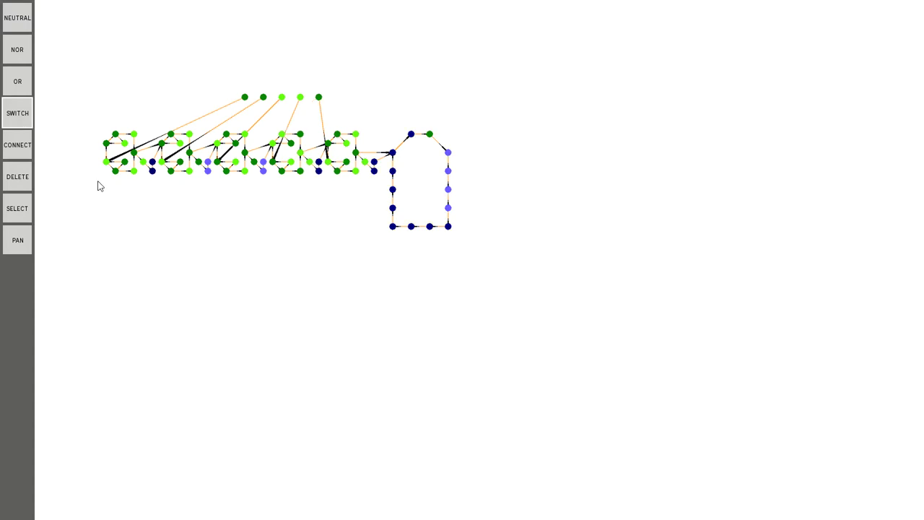
pyautogui.click(198, 236)
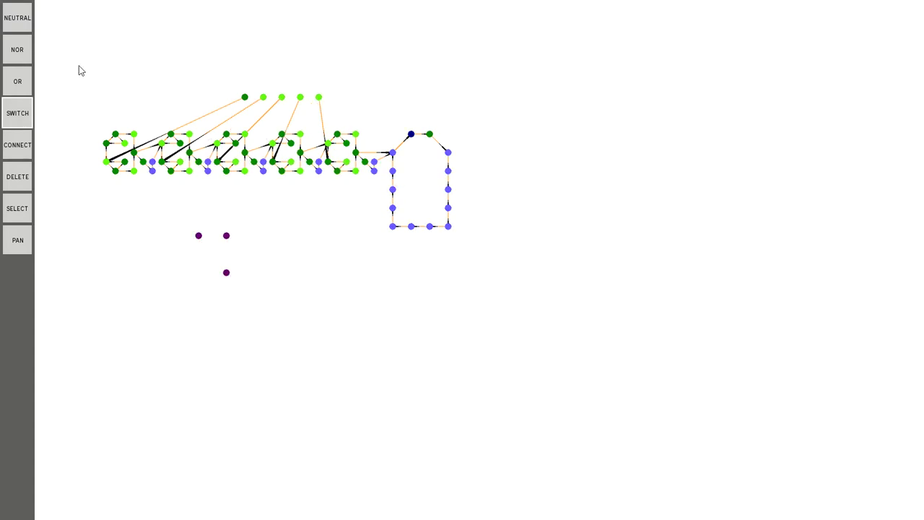
pyautogui.click(29, 24)
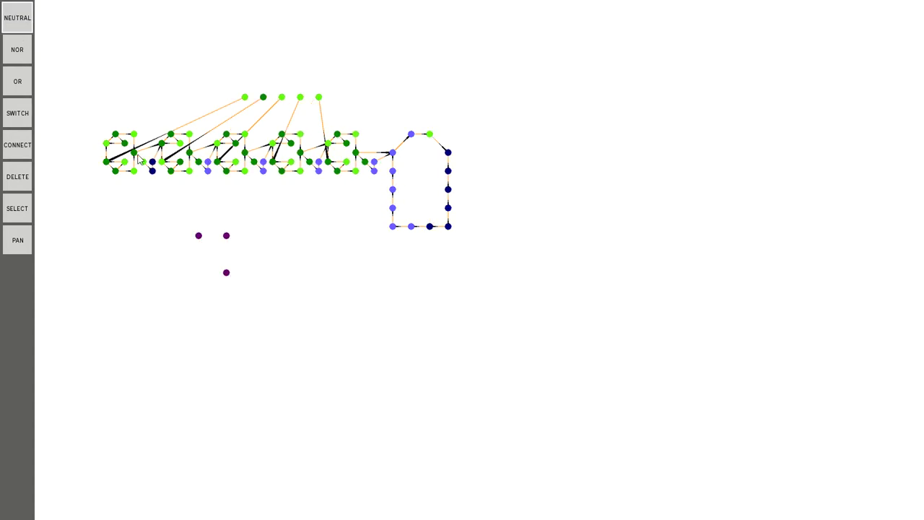
pyautogui.click(200, 236)
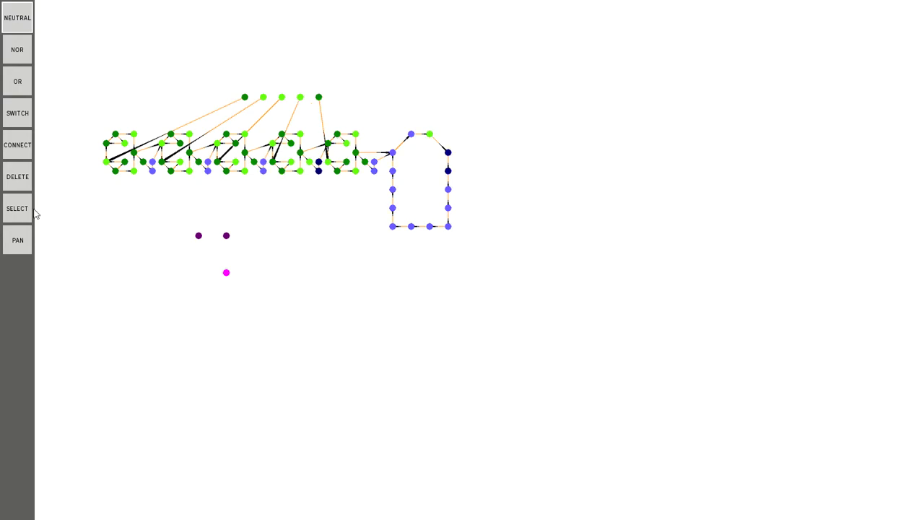
pyautogui.click(17, 208)
pyautogui.moveTo(239, 219); pyautogui.dragTo(179, 306)
pyautogui.press('d')
pyautogui.click(189, 263)
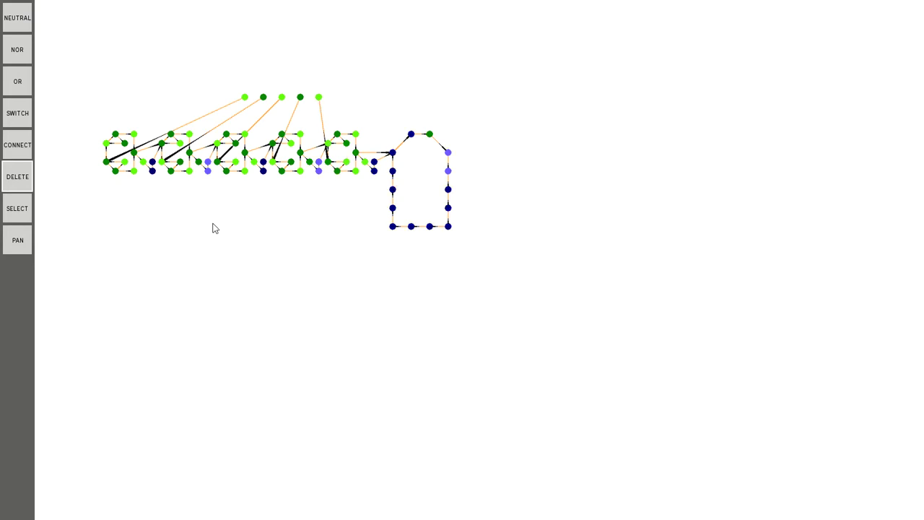
pyautogui.click(30, 144)
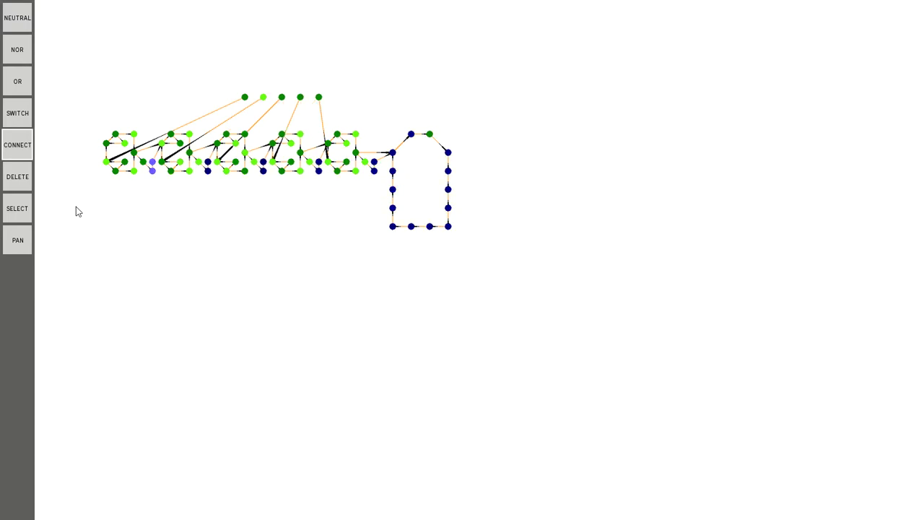
pyautogui.press('2')
pyautogui.click(133, 235)
pyautogui.click(124, 272)
pyautogui.click(161, 281)
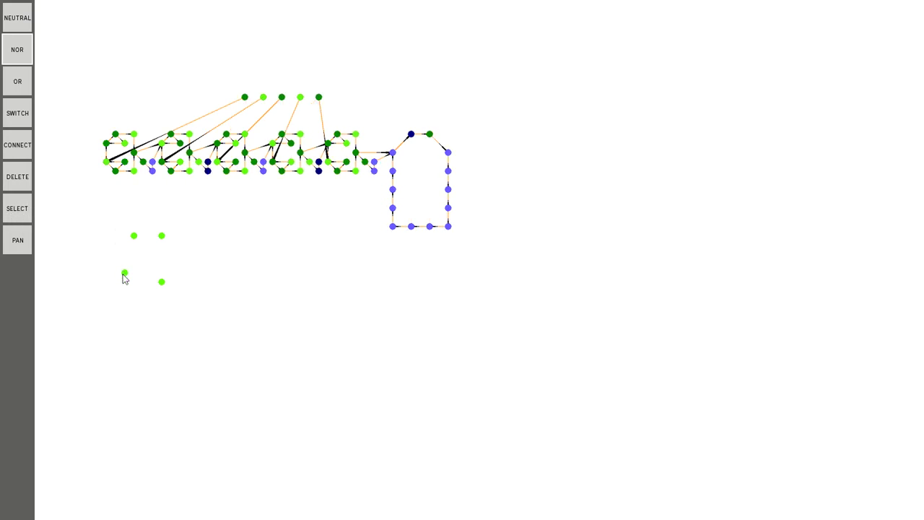
pyautogui.press('c')
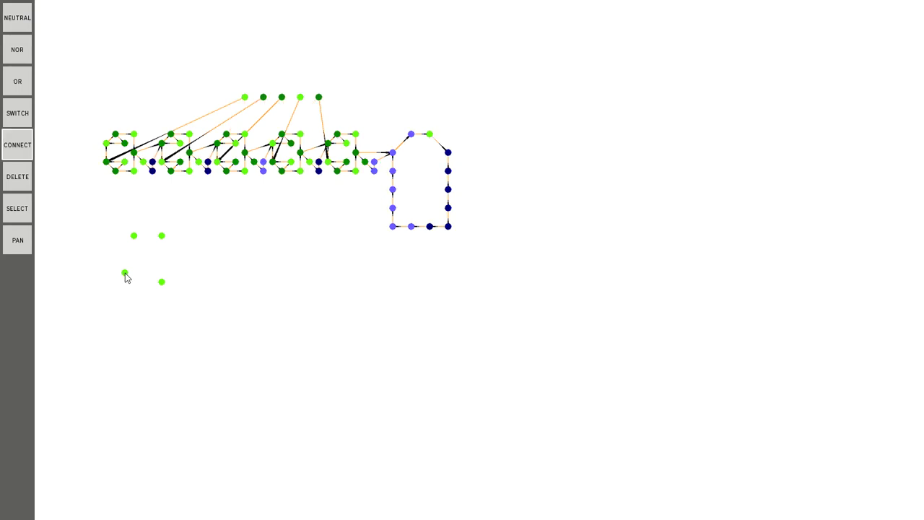
pyautogui.moveTo(124, 274); pyautogui.dragTo(164, 236)
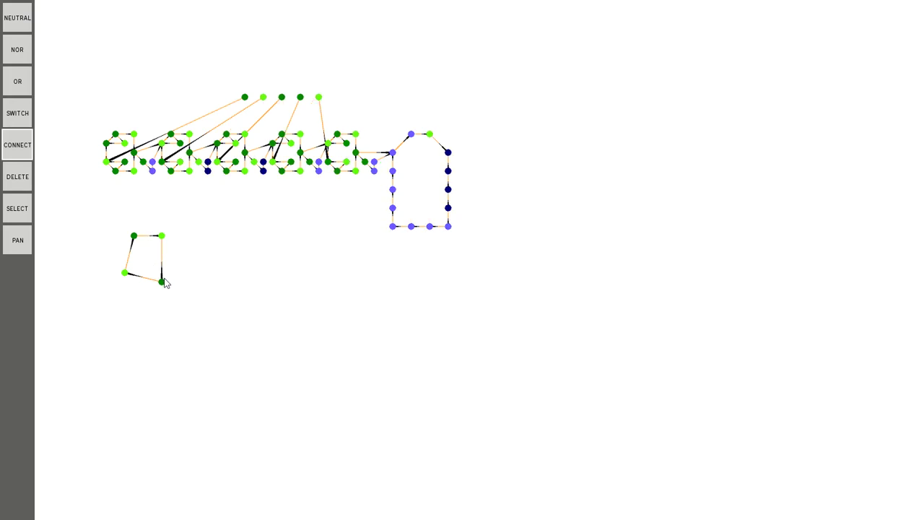
pyautogui.press('2')
pyautogui.click(208, 309)
pyautogui.press('5')
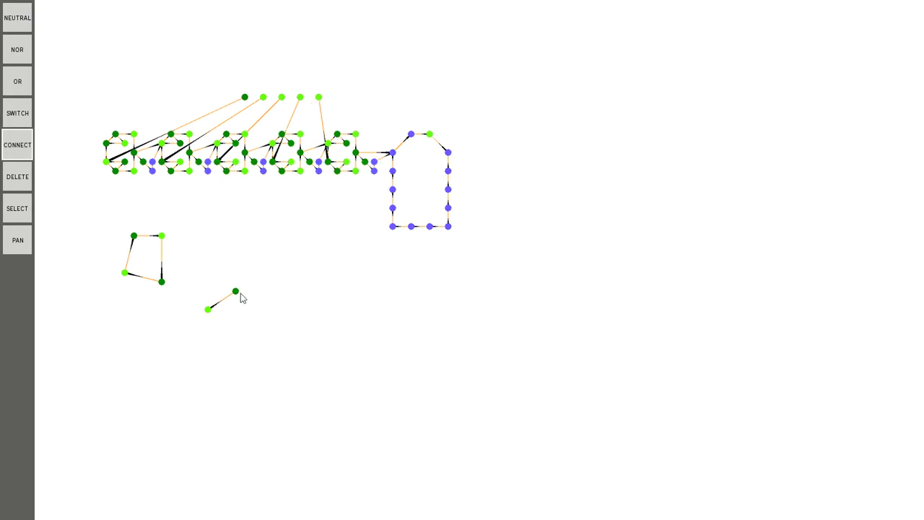
pyautogui.press('d')
pyautogui.click(235, 291)
pyautogui.click(208, 308)
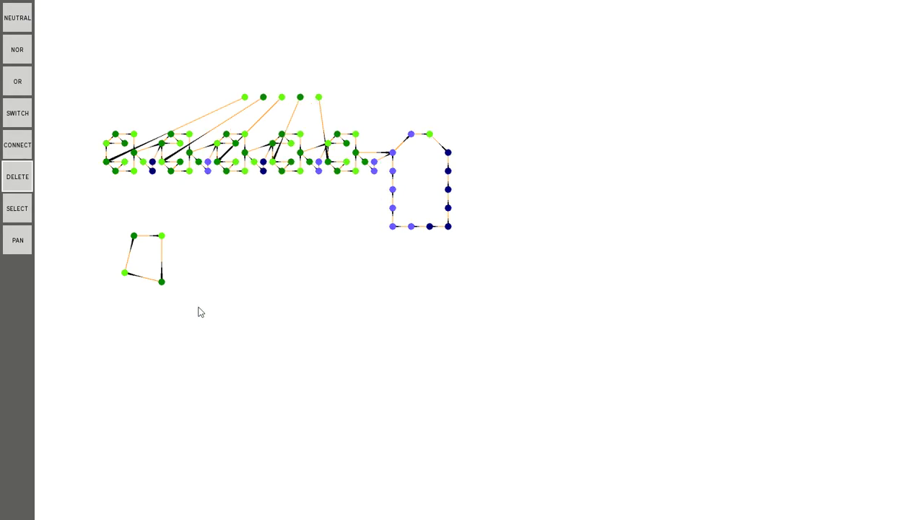
pyautogui.click(161, 282)
pyautogui.click(124, 272)
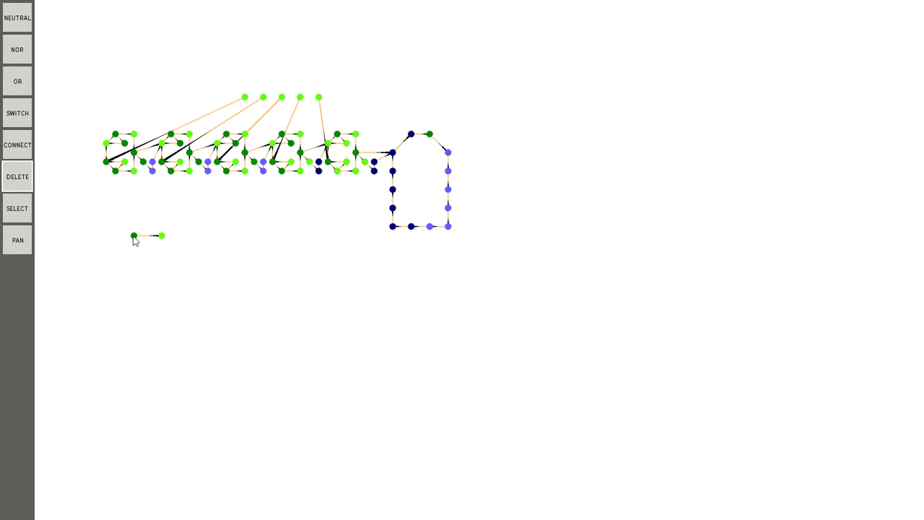
pyautogui.click(134, 236)
pyautogui.click(159, 237)
# Pan the circuit to the lower right and place seven test NOR nodes above it.
pyautogui.click(21, 240)
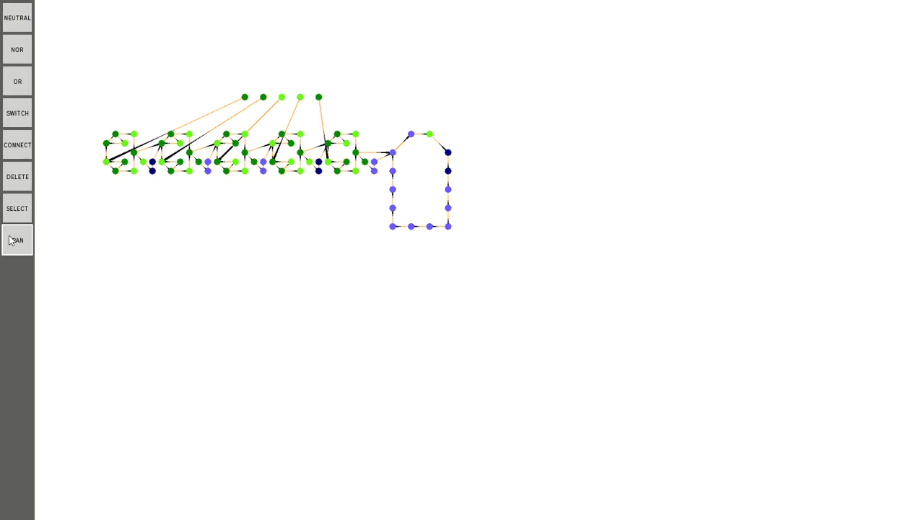
pyautogui.moveTo(166, 207); pyautogui.dragTo(238, 441)
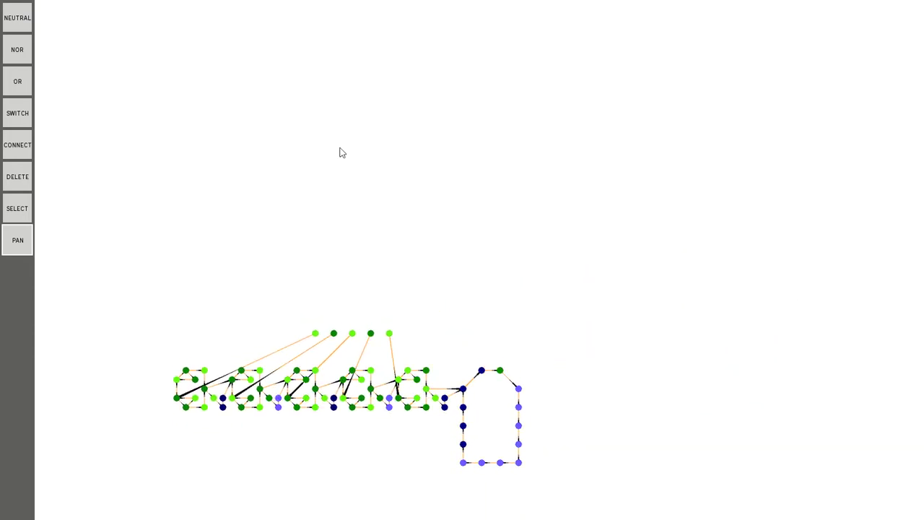
pyautogui.press('n')
pyautogui.click(379, 65)
pyautogui.click(674, 56)
pyautogui.click(759, 194)
pyautogui.click(463, 102)
pyautogui.click(630, 102)
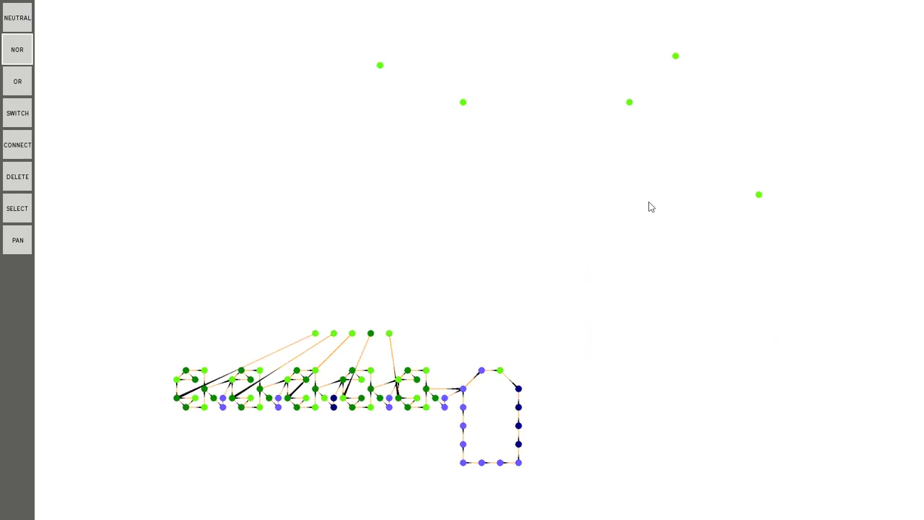
pyautogui.click(667, 259)
pyautogui.click(491, 204)
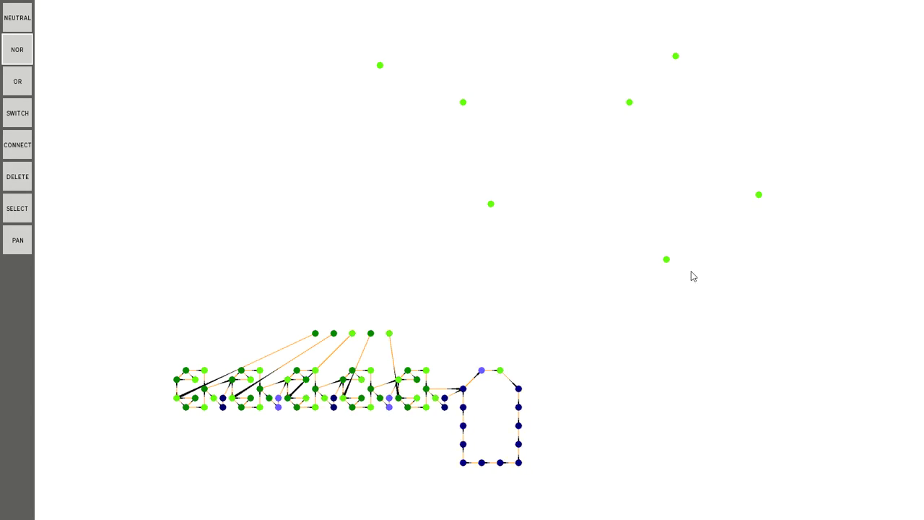
# Delete the seven test NOR nodes, then box-select the entire circuit.
pyautogui.click(17, 208)
pyautogui.moveTo(791, 306); pyautogui.dragTo(348, 22)
pyautogui.press('Delete')
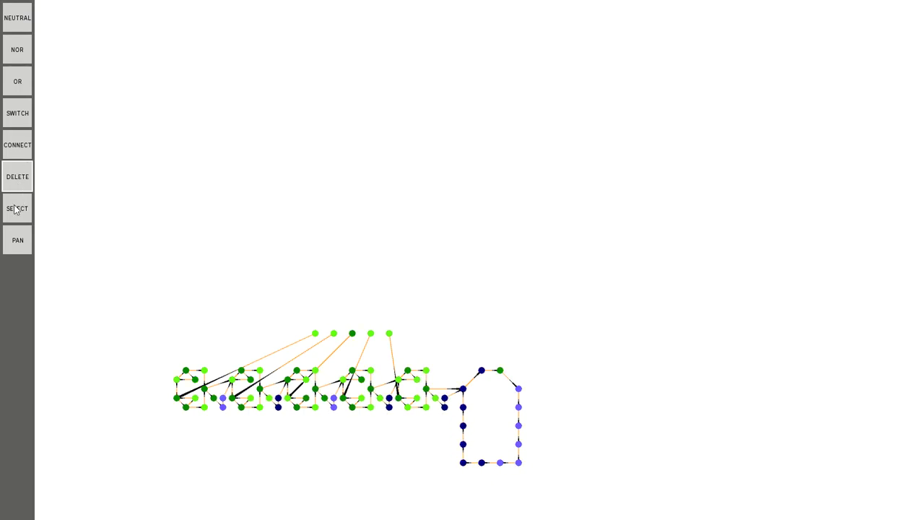
pyautogui.click(14, 209)
pyautogui.moveTo(137, 277); pyautogui.dragTo(570, 488)
# Copy the selected circuit, drag the pasted copy to the centre-right, then delete it.
pyautogui.hotkey('ctrl', 'c')
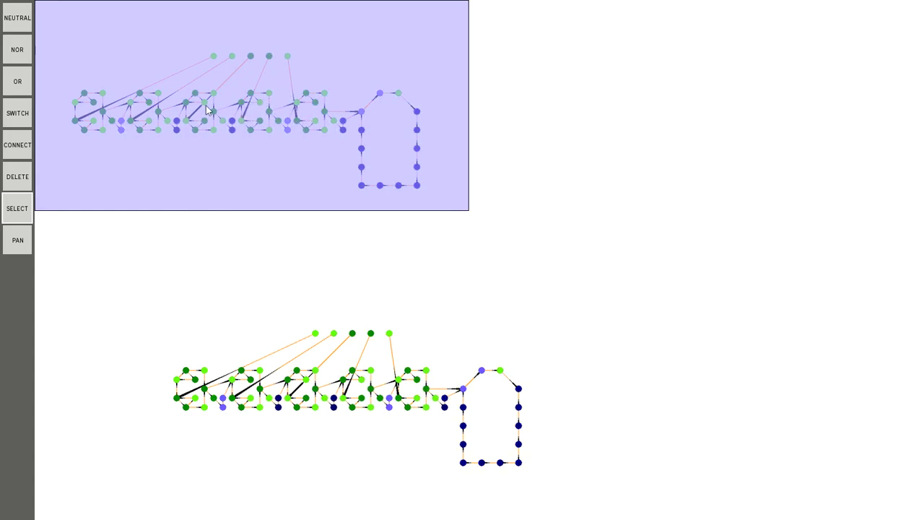
pyautogui.press('Escape')
pyautogui.moveTo(207, 103); pyautogui.dragTo(429, 203)
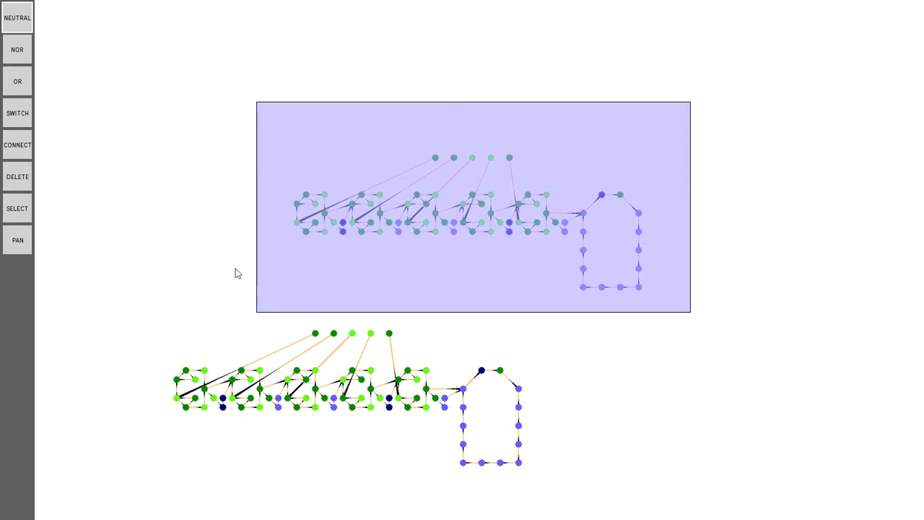
pyautogui.press('Delete')
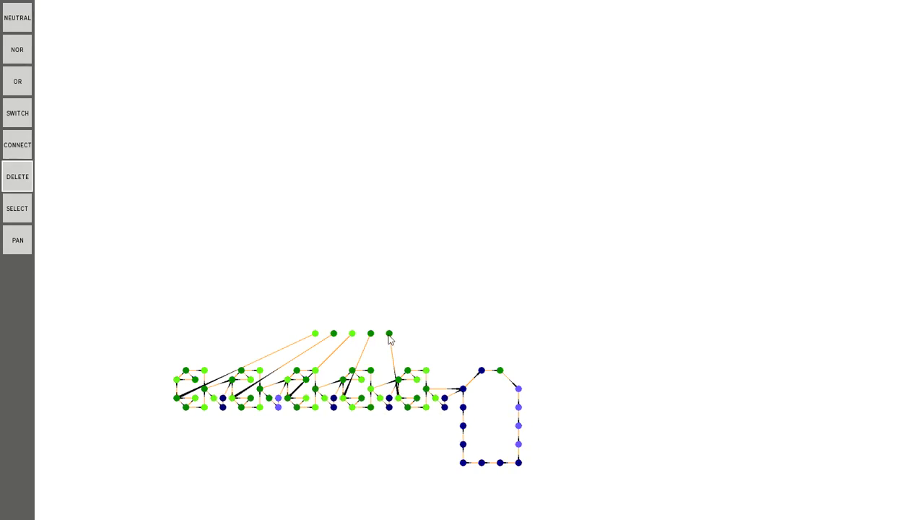
pyautogui.press('2')
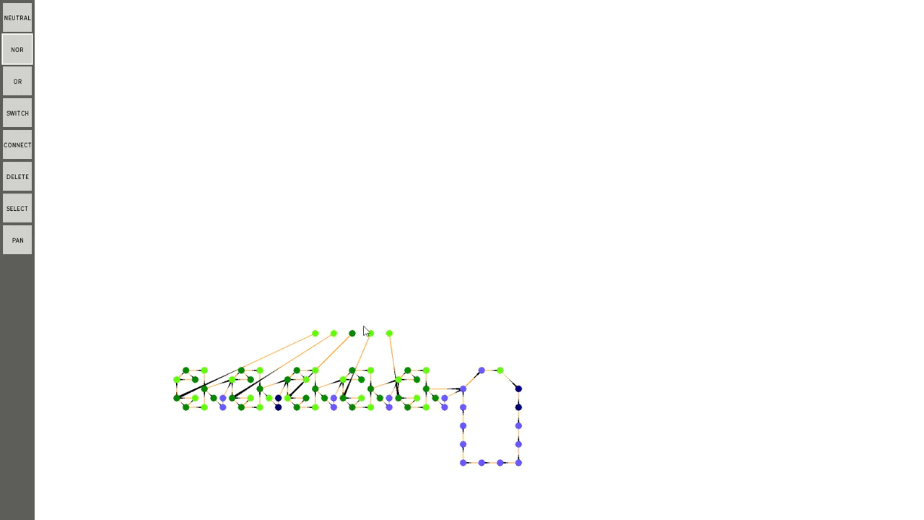
pyautogui.click(16, 119)
pyautogui.click(390, 334)
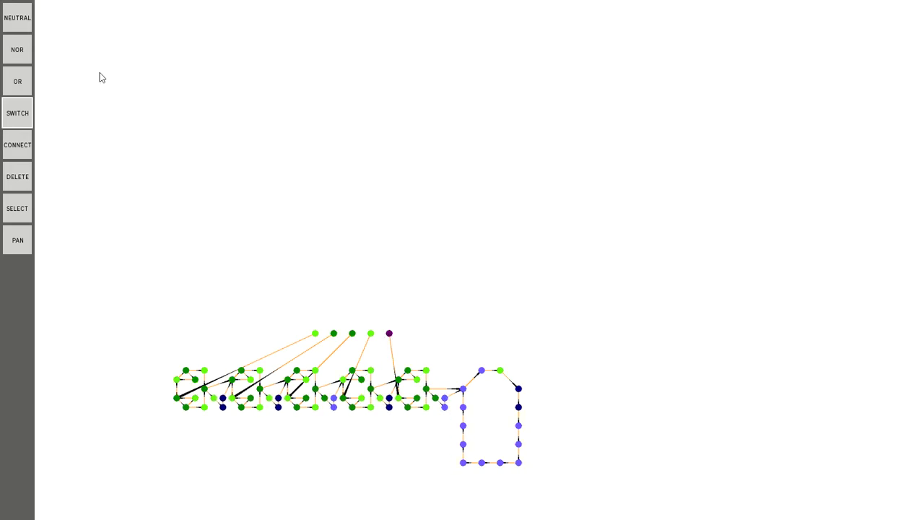
pyautogui.click(25, 59)
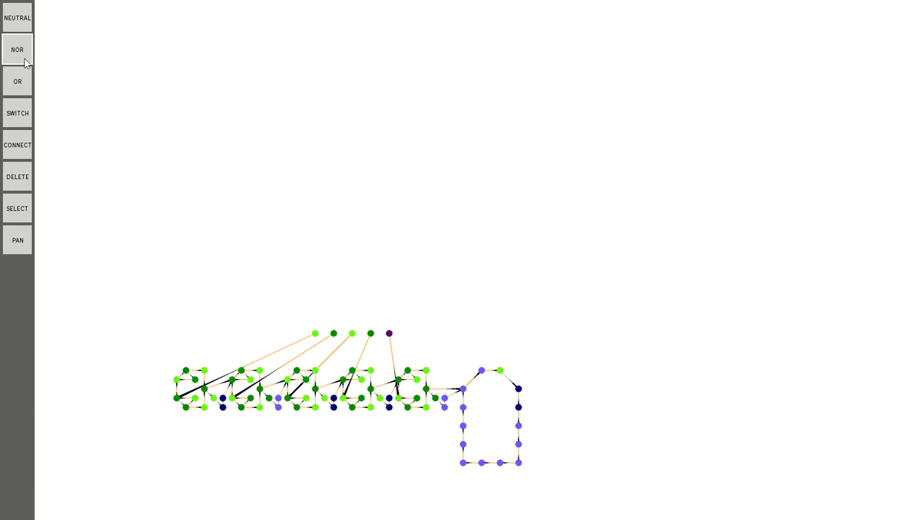
pyautogui.click(389, 334)
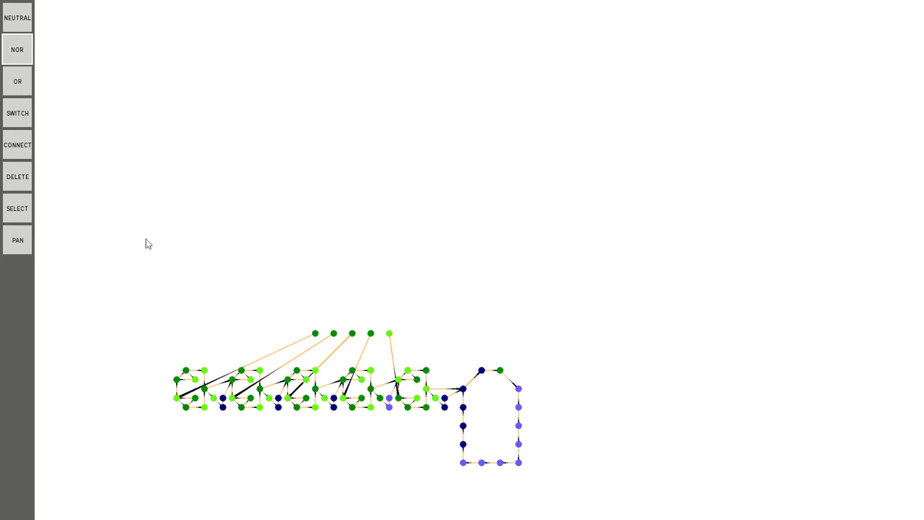
pyautogui.click(14, 211)
pyautogui.moveTo(233, 262); pyautogui.dragTo(351, 321)
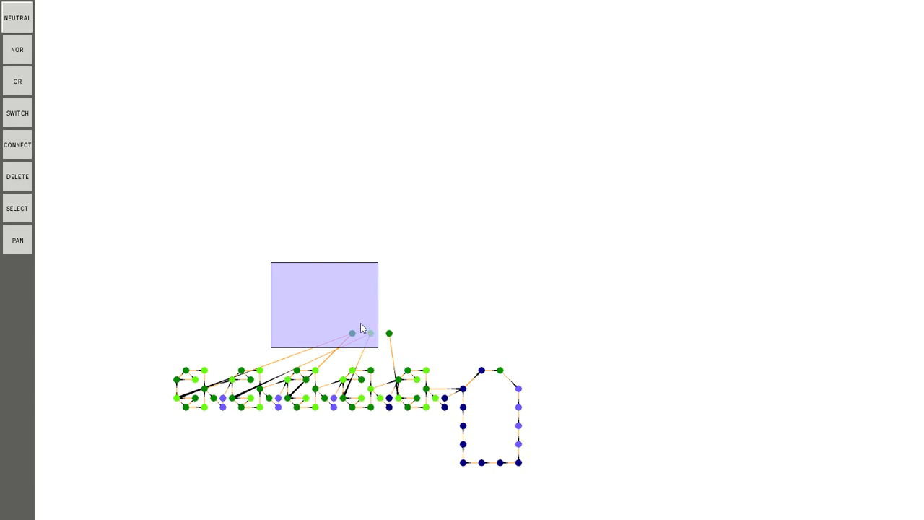
pyautogui.moveTo(359, 324); pyautogui.dragTo(319, 324)
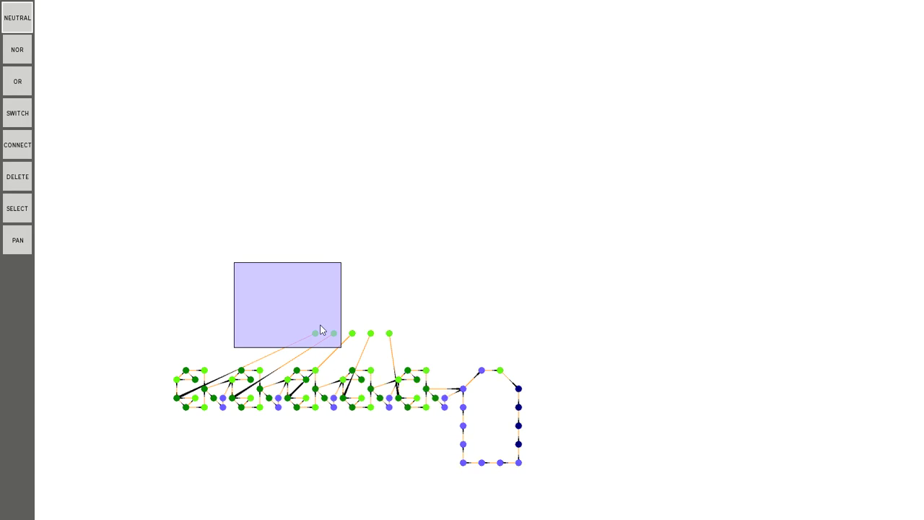
pyautogui.click(325, 320)
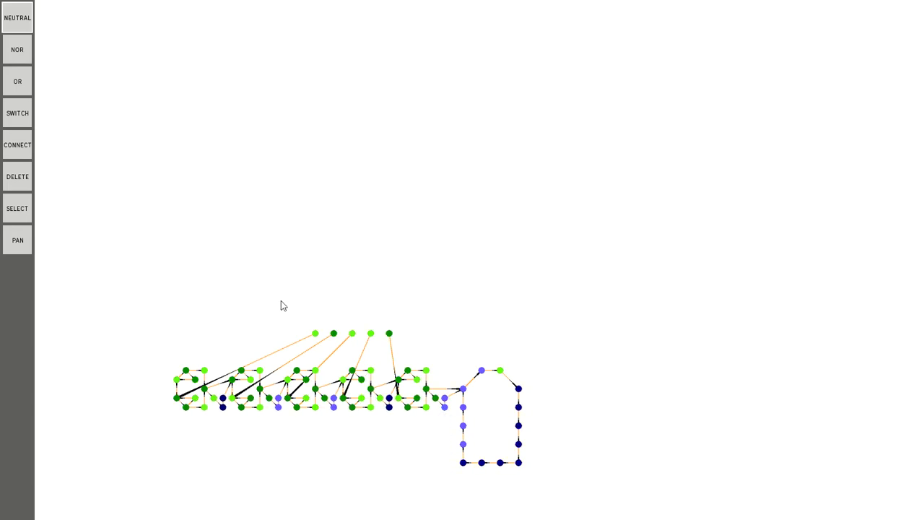
pyautogui.click(29, 208)
pyautogui.moveTo(165, 256); pyautogui.dragTo(554, 493)
pyautogui.hotkey('ctrl', 'c')
pyautogui.hotkey('ctrl', 'v')
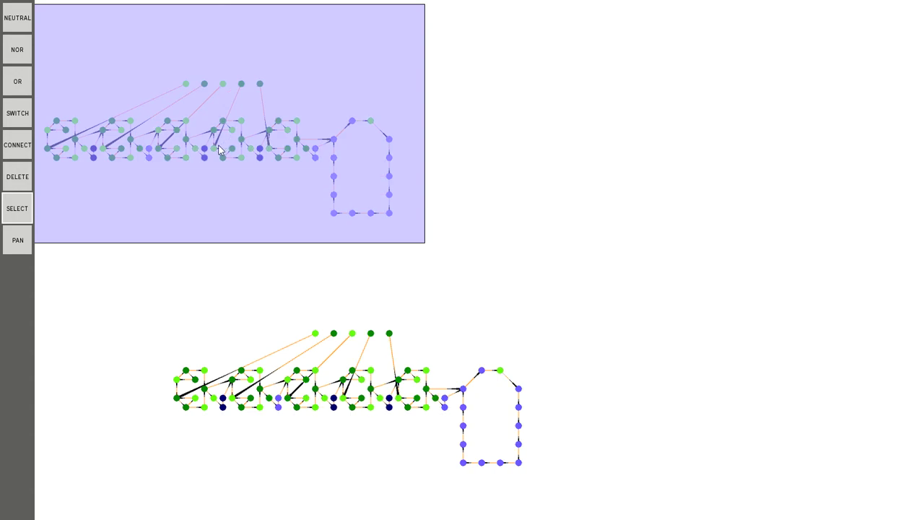
pyautogui.click(22, 28)
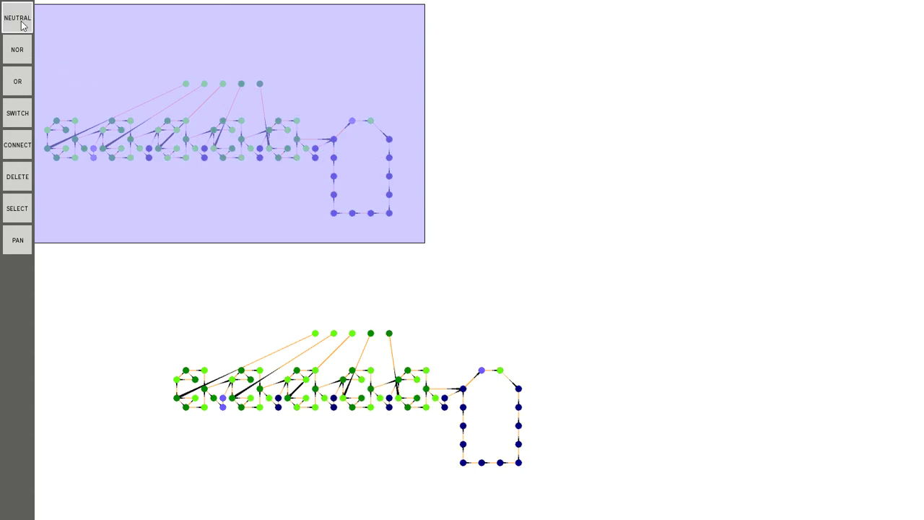
pyautogui.moveTo(177, 114); pyautogui.dragTo(385, 175)
pyautogui.press('d')
pyautogui.click(385, 176)
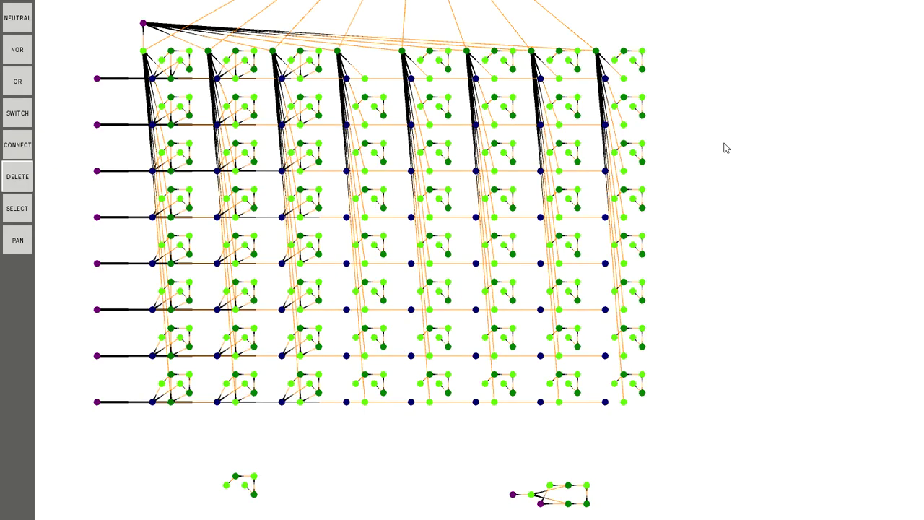
# Pan the canvas right to bring the demo circuits into view.
pyautogui.click(18, 240)
pyautogui.moveTo(327, 155); pyautogui.dragTo(404, 155)
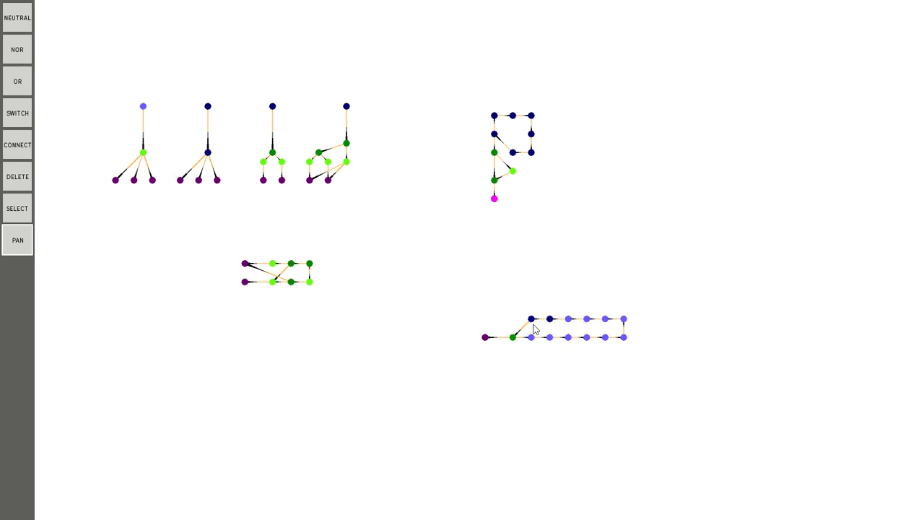
# Place eight NOR gates in a zig-zag pattern on the right of the canvas.
pyautogui.press('n')
pyautogui.click(632, 245)
pyautogui.click(642, 198)
pyautogui.click(660, 171)
pyautogui.click(669, 207)
pyautogui.click(715, 198)
pyautogui.click(725, 226)
pyautogui.click(716, 244)
pyautogui.click(744, 263)
# Wire the eight gates into one chain and connect an input switch at its lower-left end.
pyautogui.press('c')
pyautogui.click(632, 245)
pyautogui.click(642, 199)
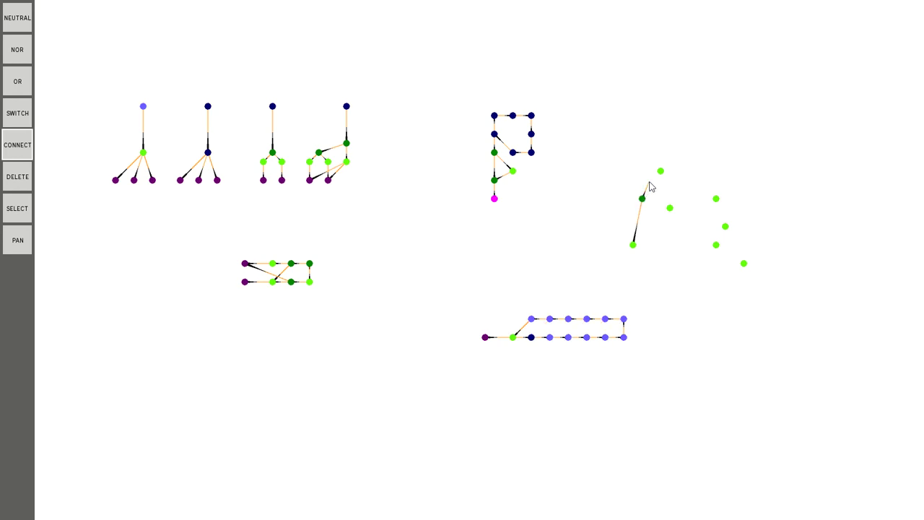
pyautogui.click(660, 171)
pyautogui.click(670, 208)
pyautogui.click(715, 199)
pyautogui.click(725, 226)
pyautogui.click(715, 244)
pyautogui.click(744, 262)
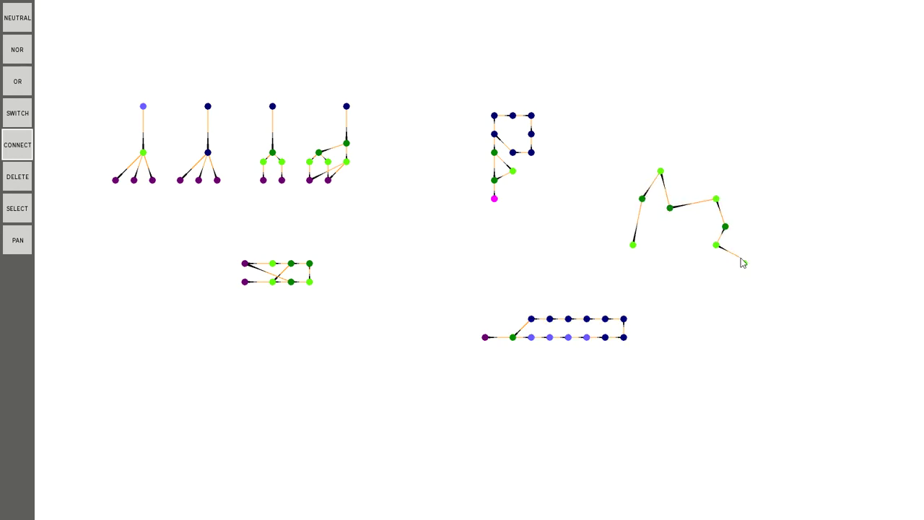
pyautogui.click(651, 264)
pyautogui.click(632, 245)
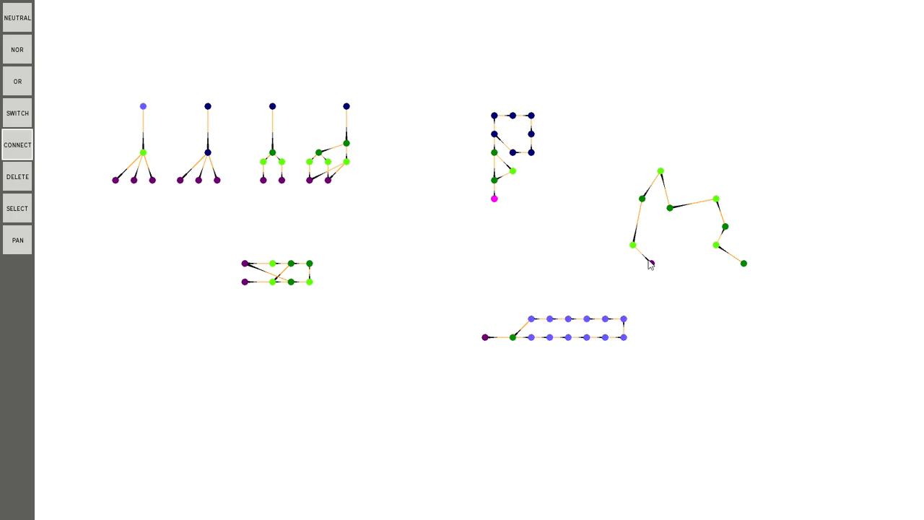
# Toggle the chain's input switch on and off repeatedly, leaving it on.
pyautogui.press('n')
pyautogui.click(651, 264)
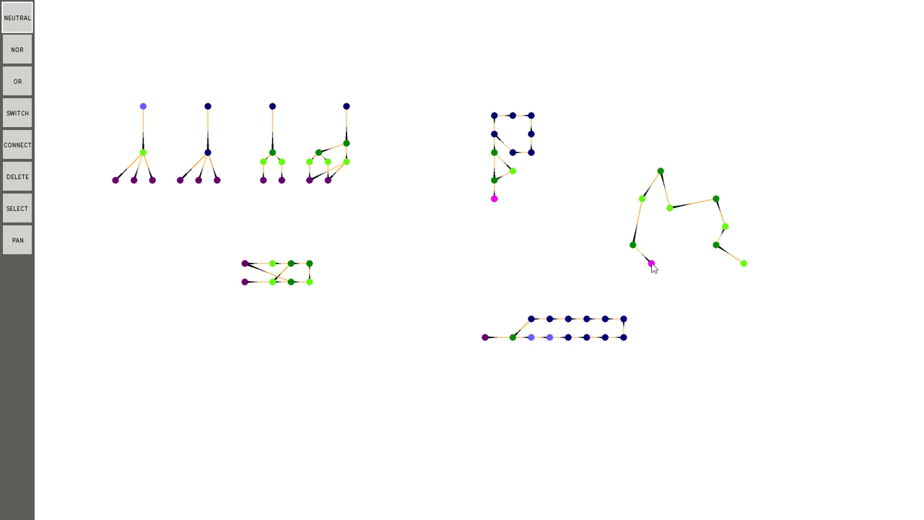
pyautogui.click(651, 263)
pyautogui.click(651, 264)
pyautogui.click(651, 263)
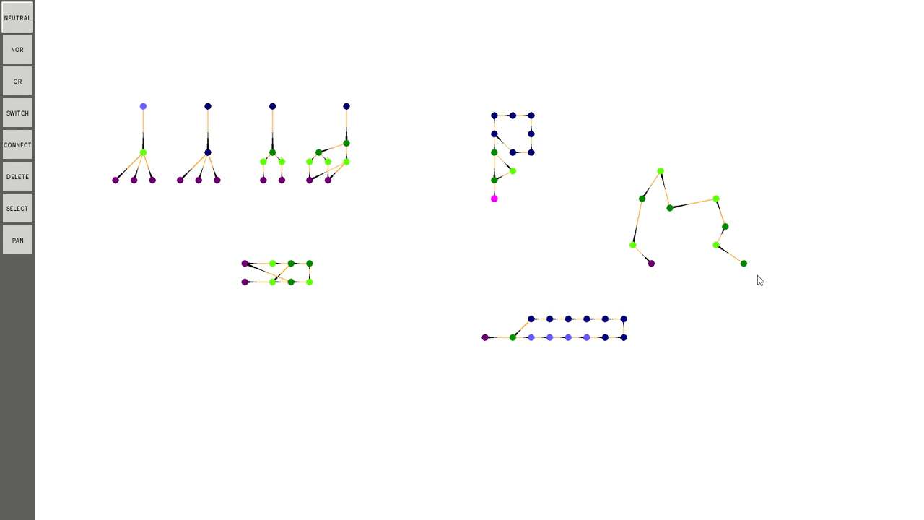
pyautogui.click(651, 263)
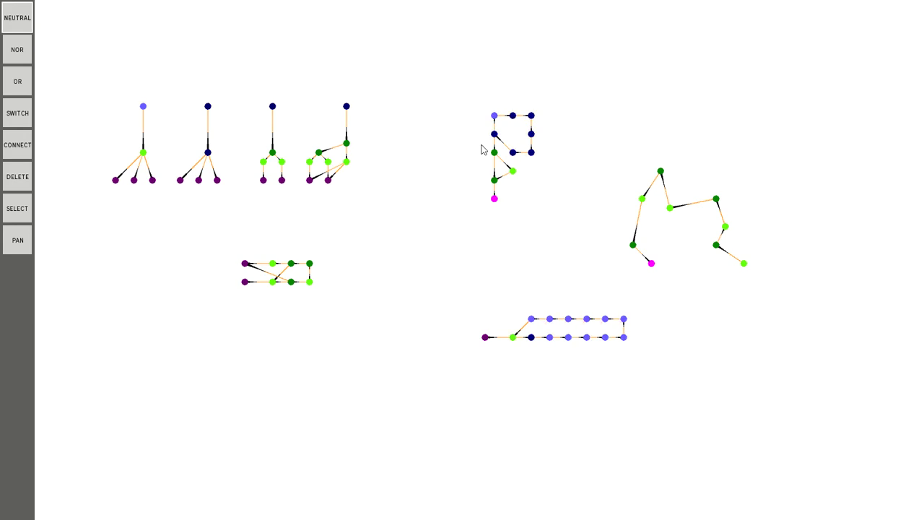
# Delete the input switch and all eight NOR gates of the zig-zag chain one by one.
pyautogui.press('d')
pyautogui.click(651, 263)
pyautogui.click(633, 245)
pyautogui.click(642, 198)
pyautogui.click(661, 171)
pyautogui.click(670, 207)
pyautogui.click(716, 199)
pyautogui.click(724, 226)
pyautogui.click(716, 245)
pyautogui.click(744, 263)
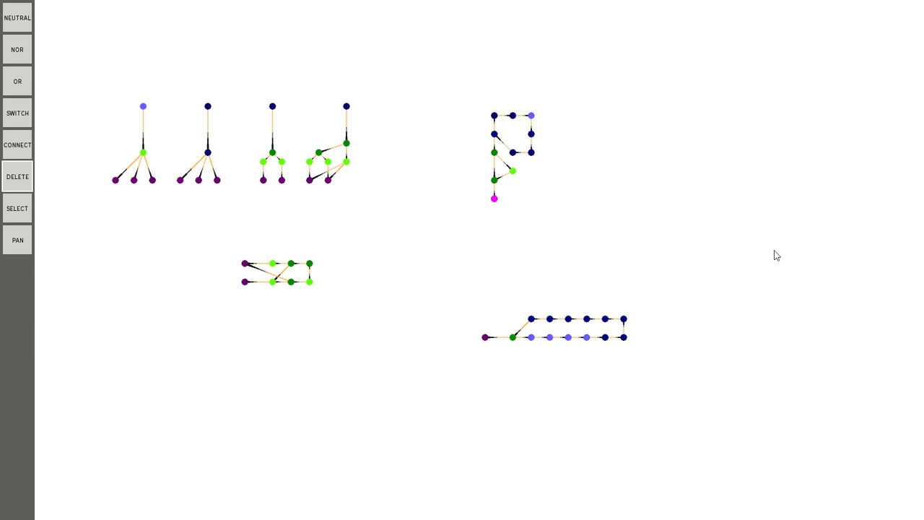